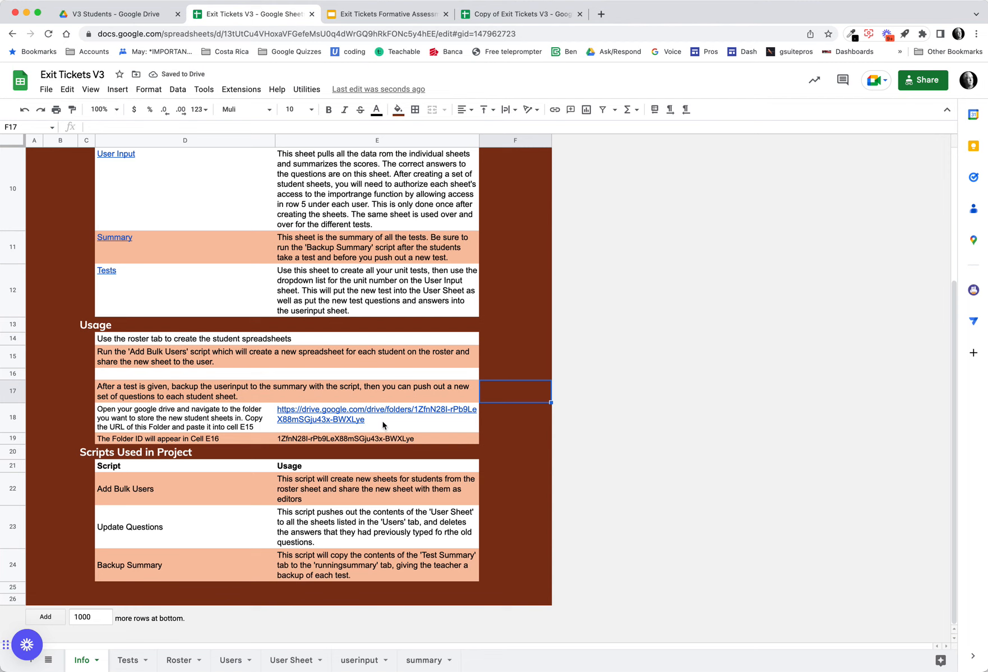
- Review the folder URL and folder ID cells on the Info sheet and the tutorial slides for steps two and three
left_click(510, 429)
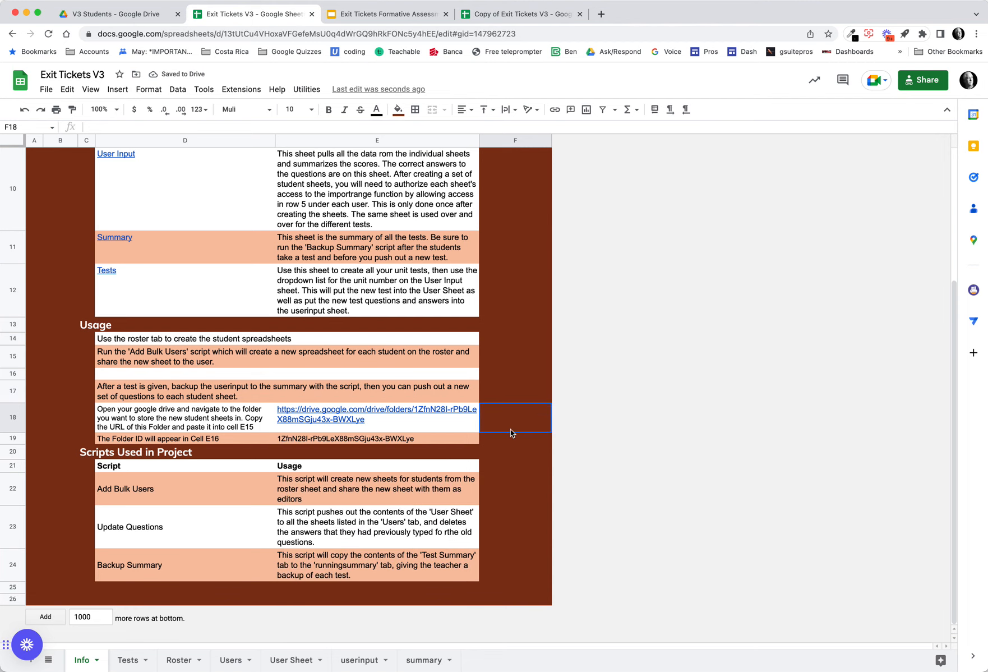
left_click(406, 441)
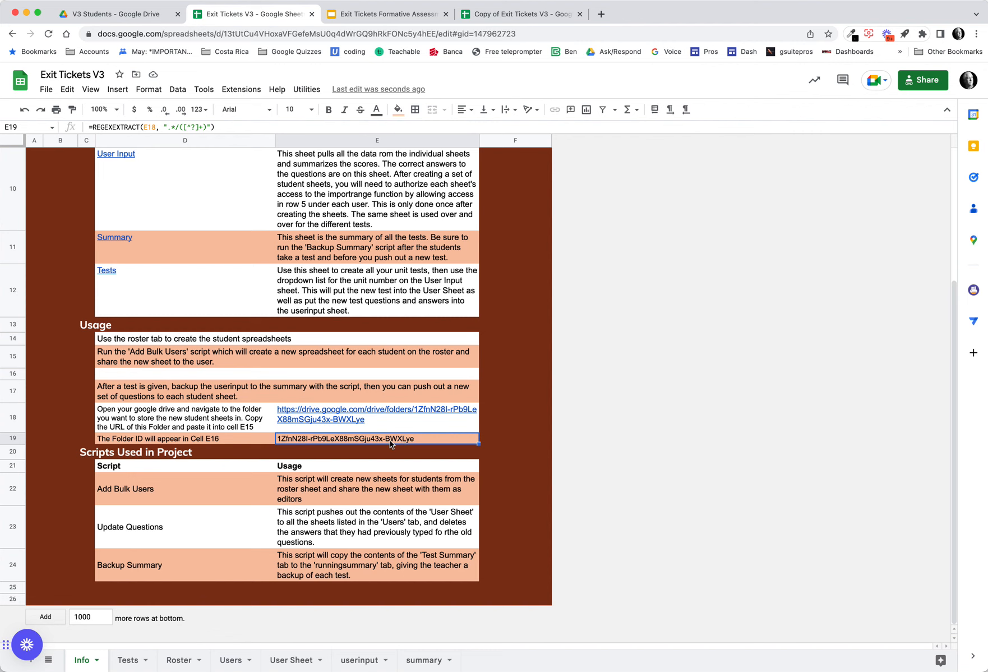
left_click(381, 15)
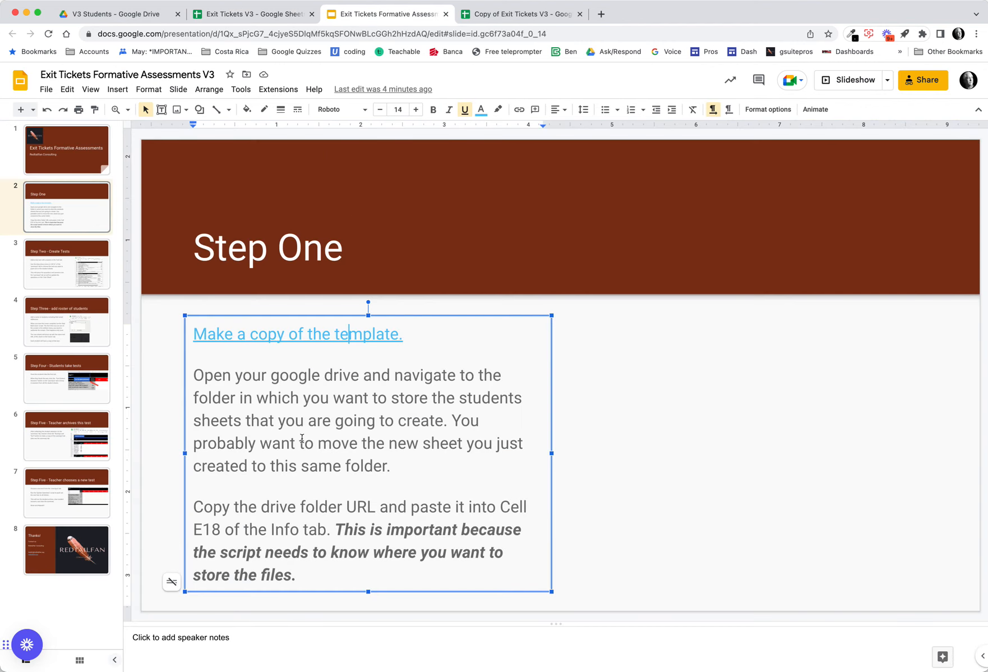
left_click(74, 276)
key("Down")
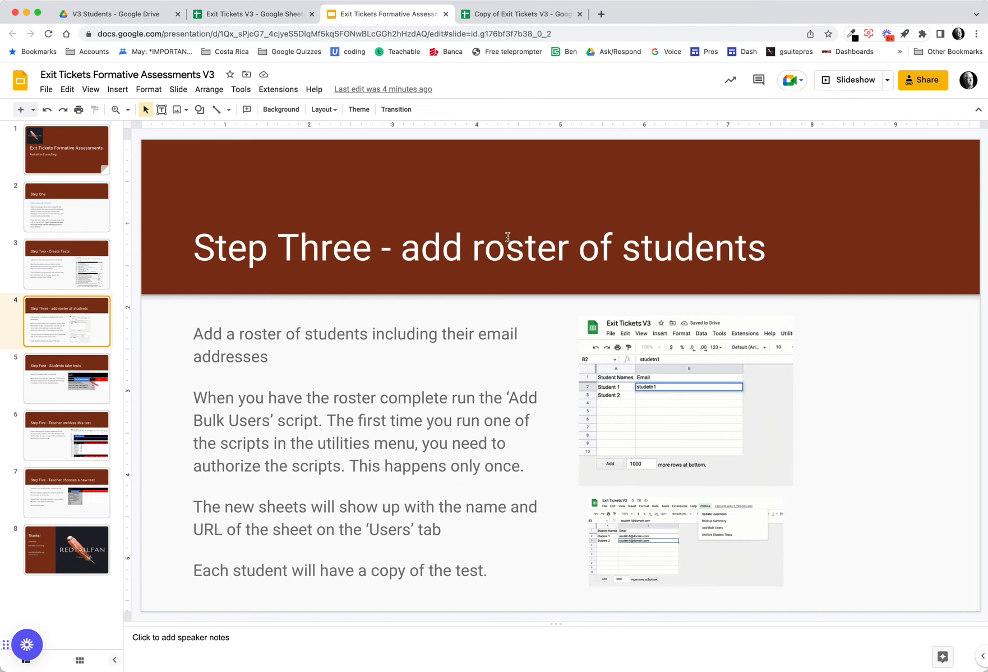
key("Up")
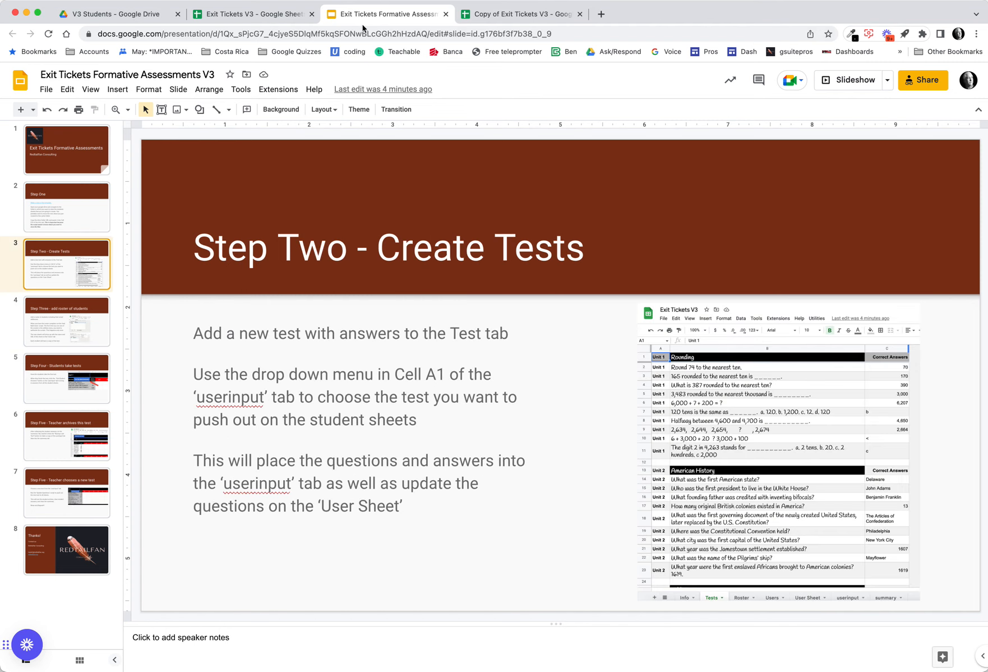
- Compare the copied spreadsheet's Info and Tests tabs with the Step Two slide
left_click(477, 16)
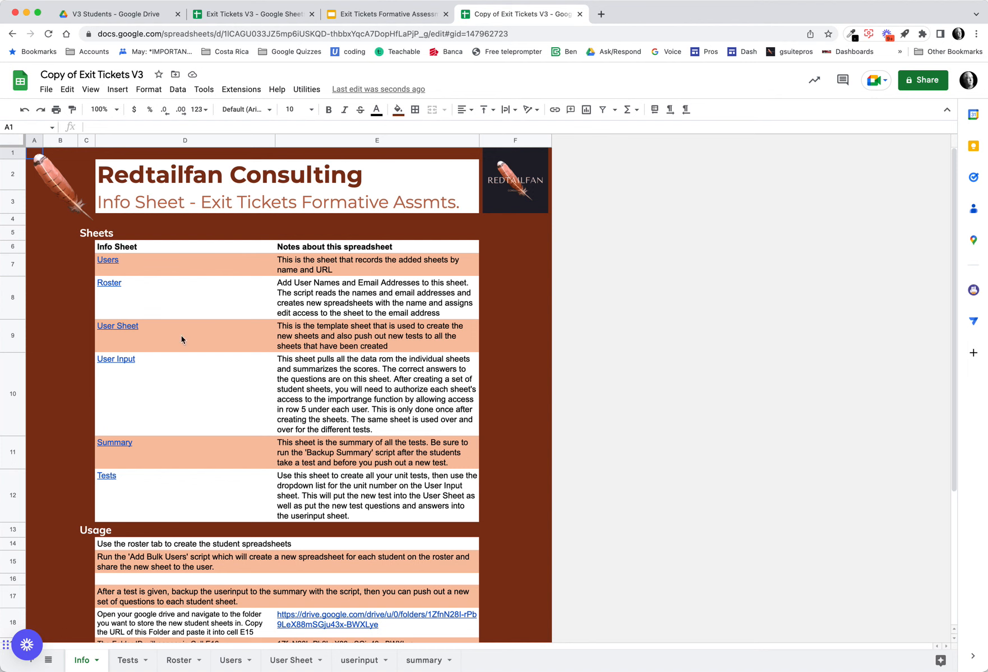
left_click(128, 659)
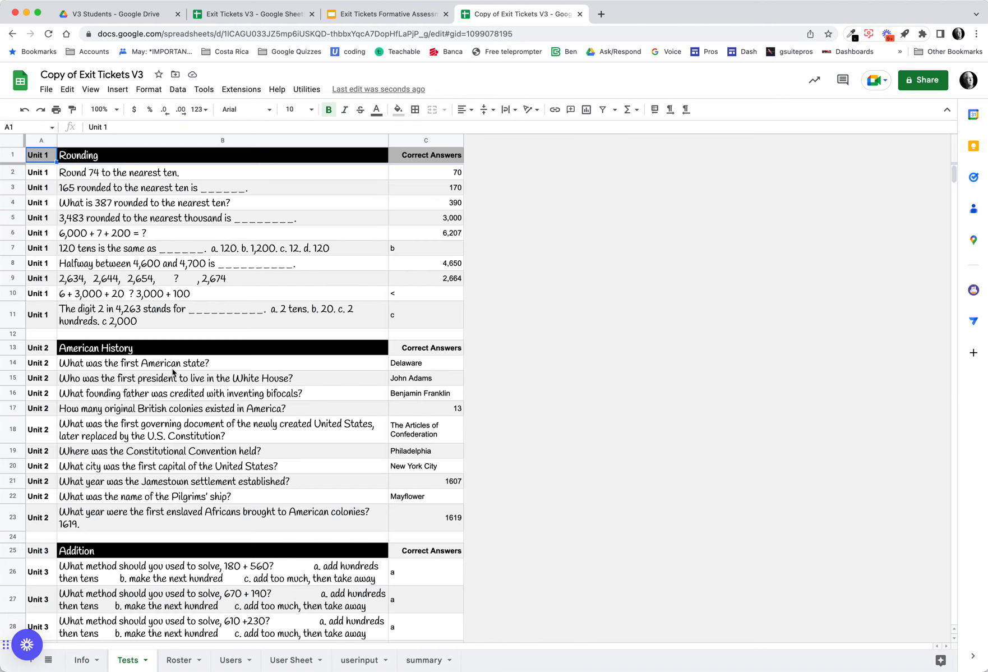
left_click(387, 14)
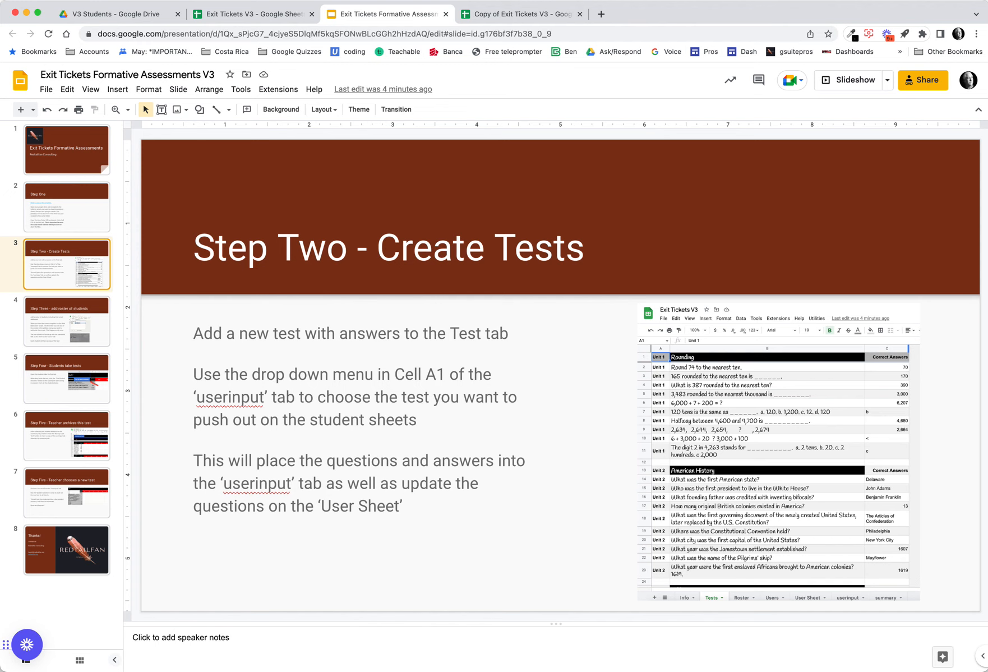
left_click(527, 16)
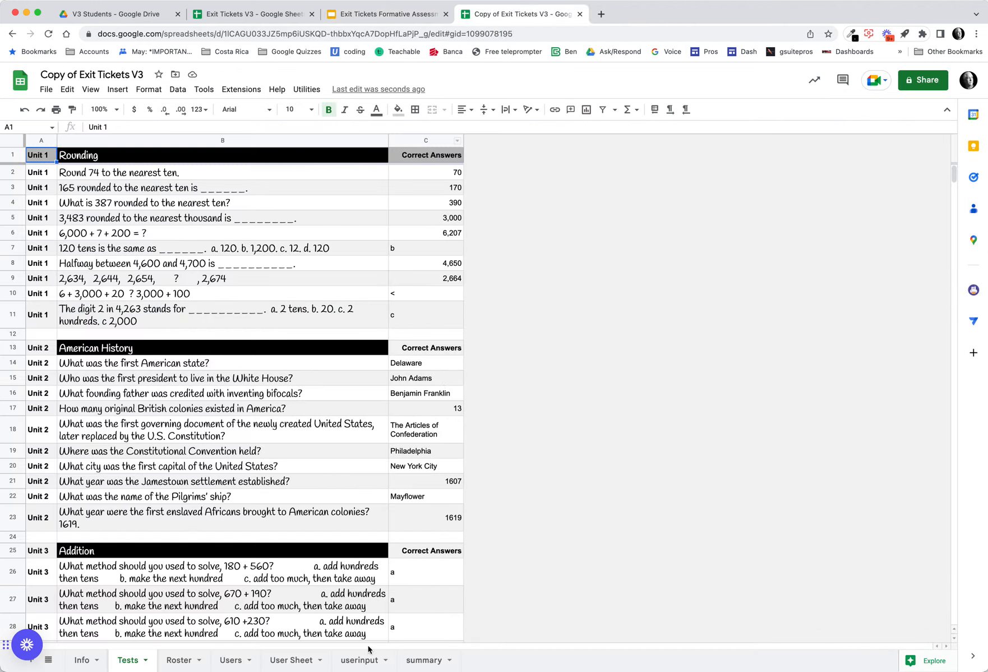
- Choose Unit 1 from the test dropdown in cell A1 of the userinput tab
left_click(359, 660)
left_click(187, 162)
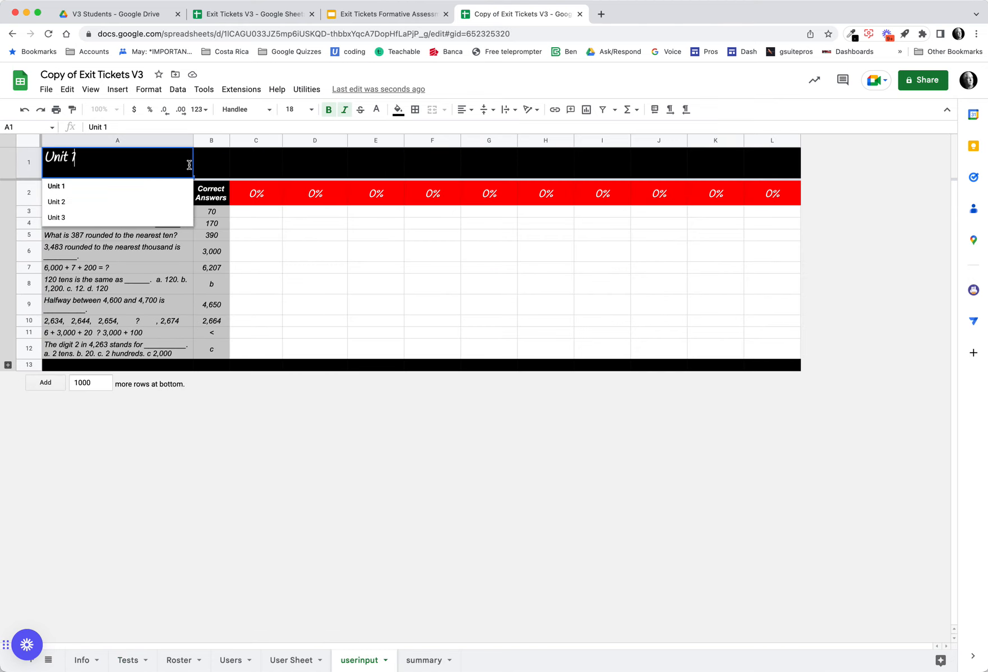
left_click(365, 14)
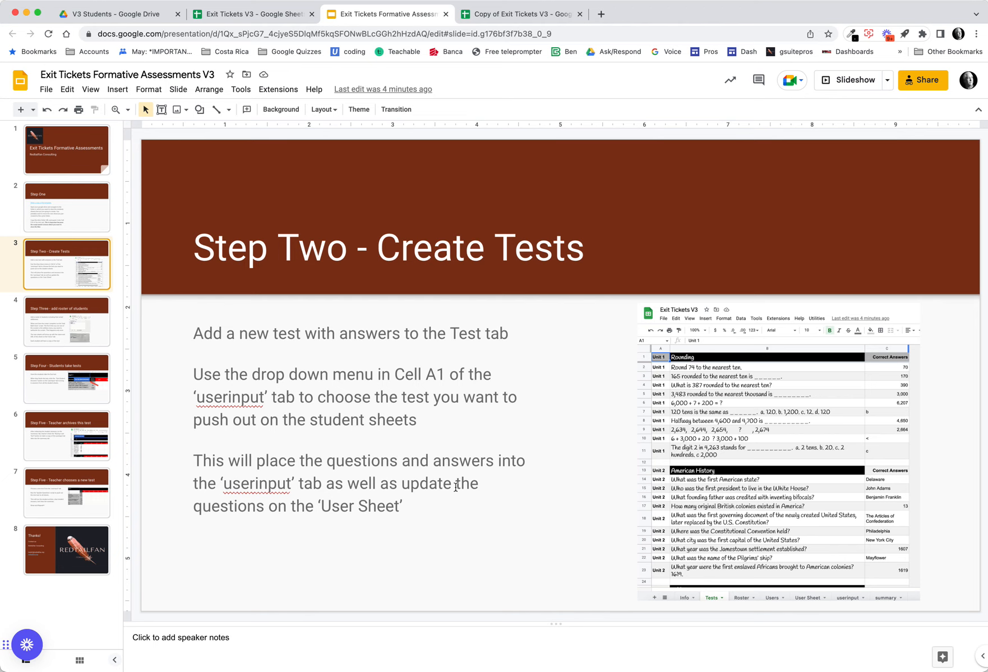
left_click(70, 317)
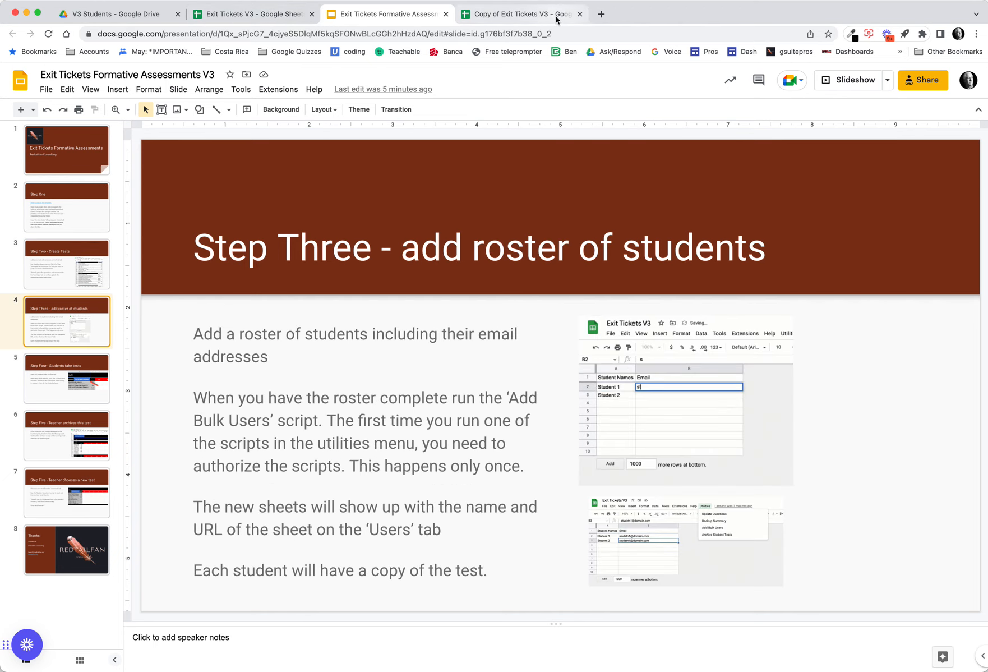
left_click(535, 15)
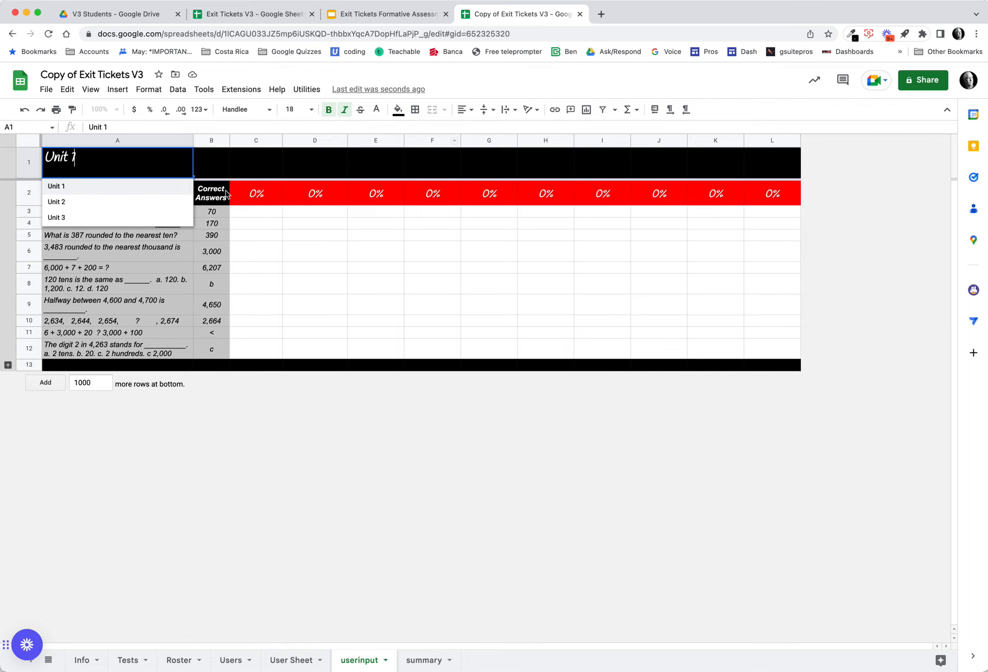
left_click(118, 186)
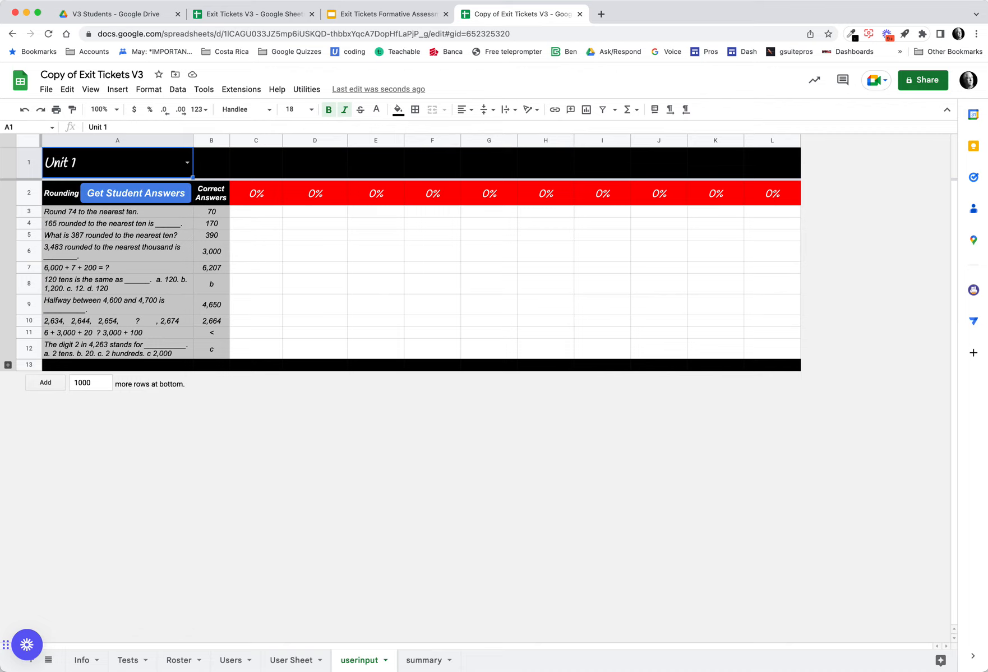
- On the Roster tab, enter Student 1 under Student Names and fill it down to create Student 2
left_click(179, 659)
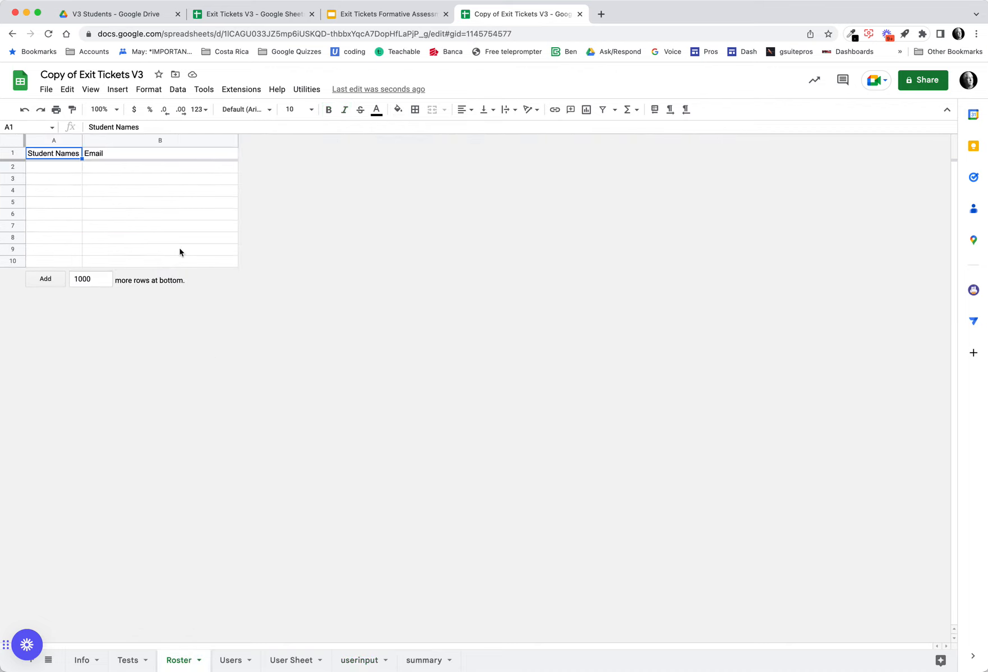
left_click(55, 166)
type("Stu")
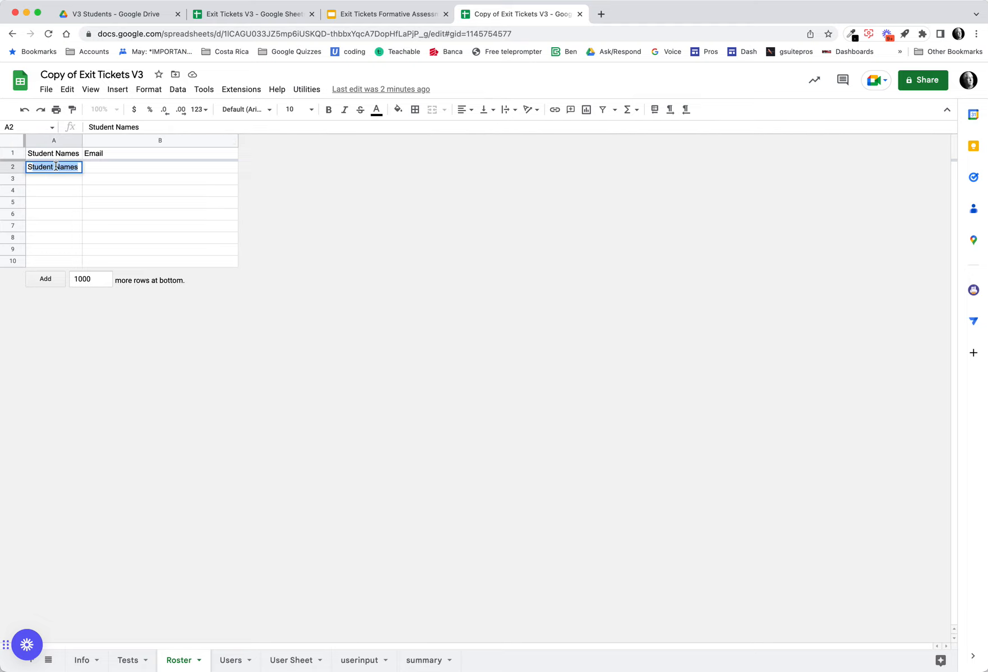
type("dent 1")
key("Return")
left_click(65, 166)
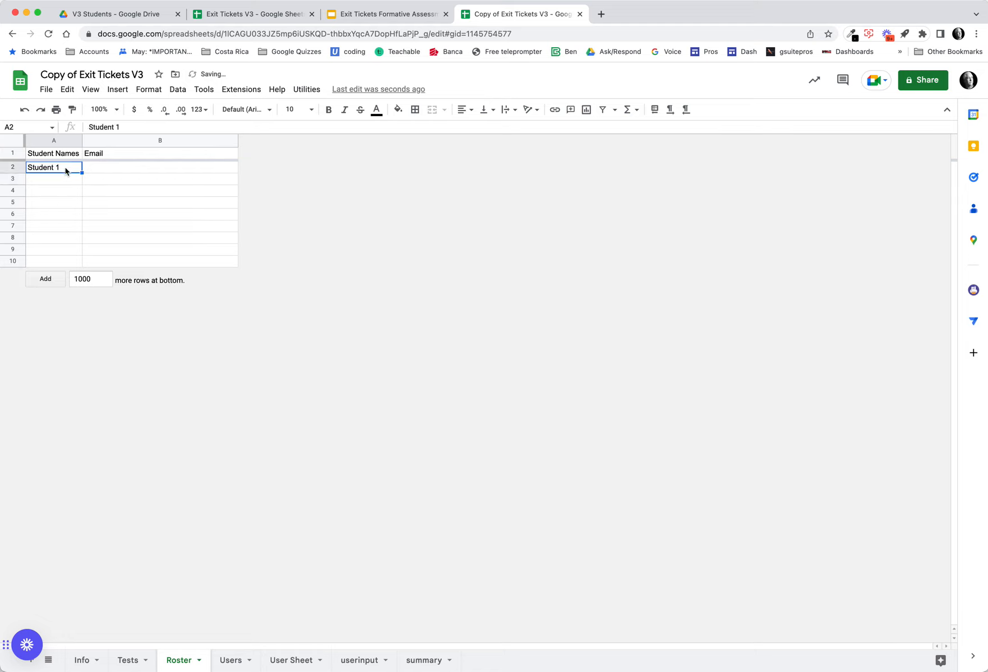
left_click_drag(82, 172, 82, 179)
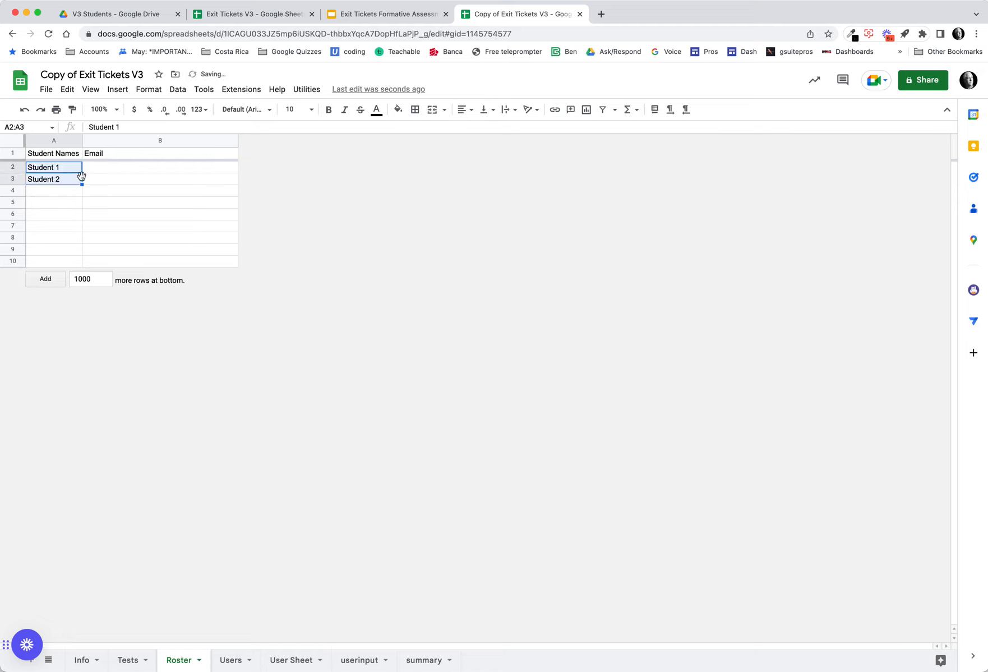
- Enter a student e-mail address in the Email column for Student 1 and fill it down to Student 2
left_click(122, 166)
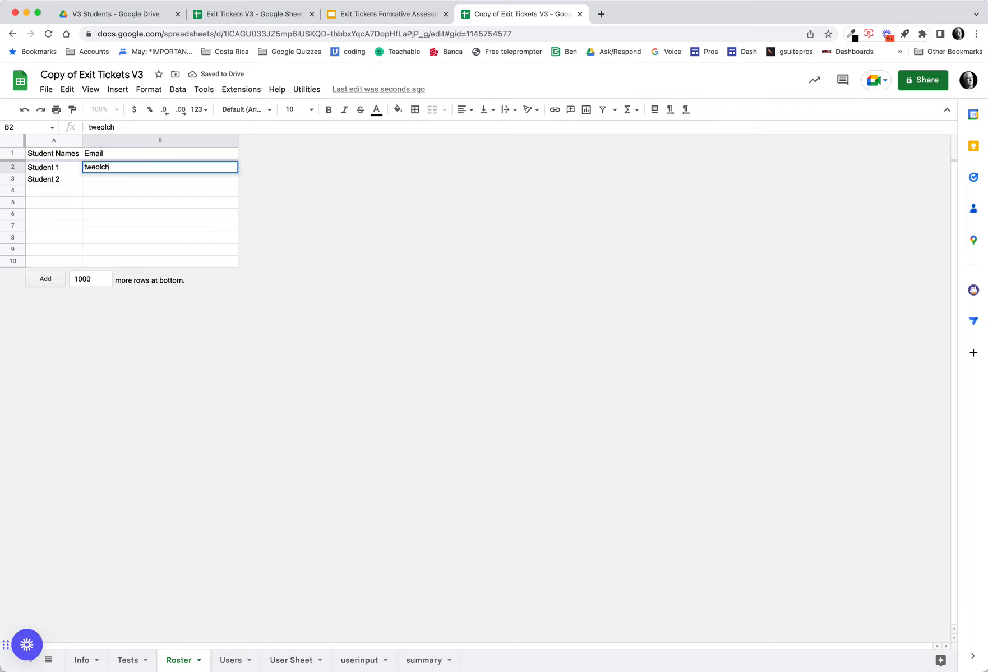
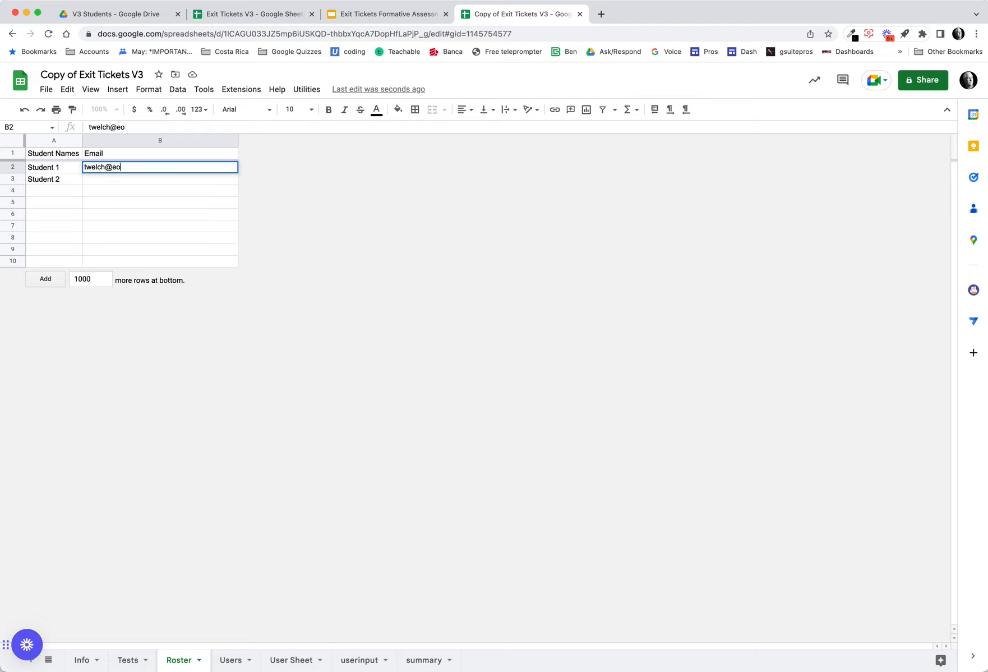
key("Return")
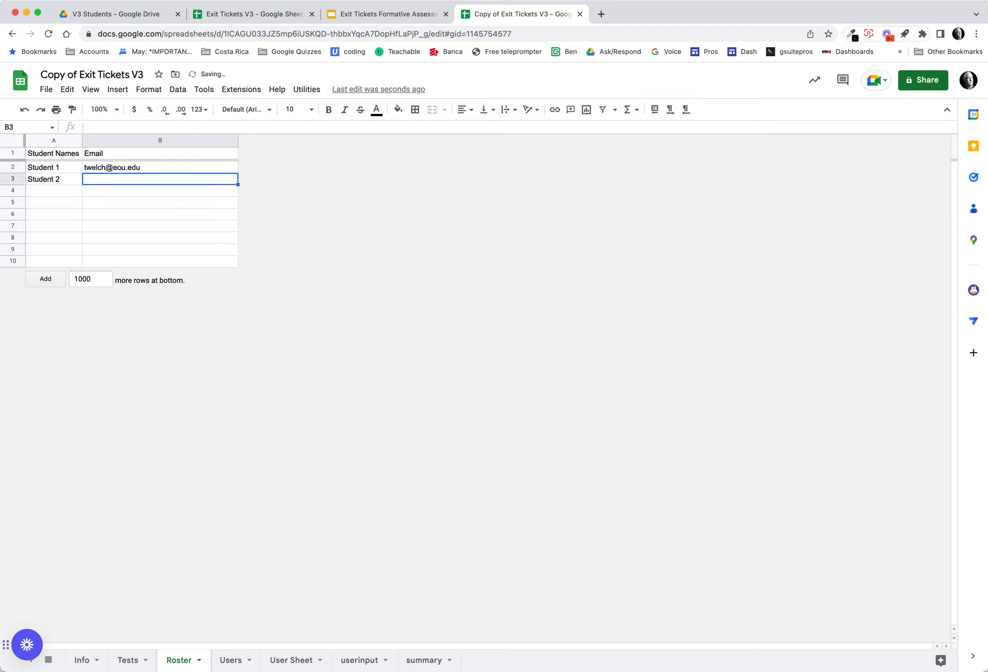
left_click(189, 166)
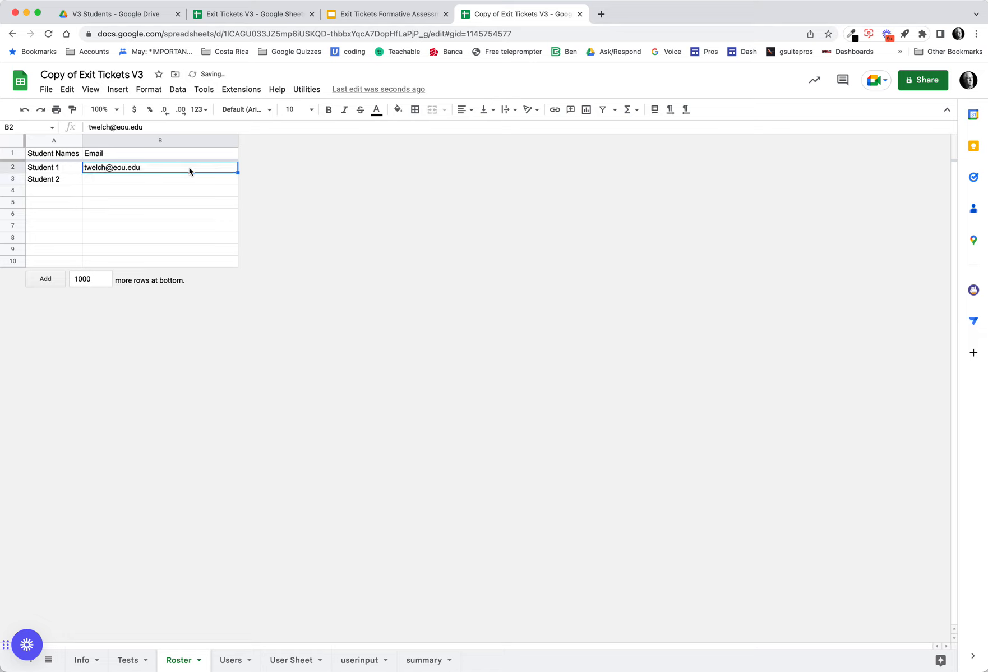
left_click_drag(238, 172, 236, 179)
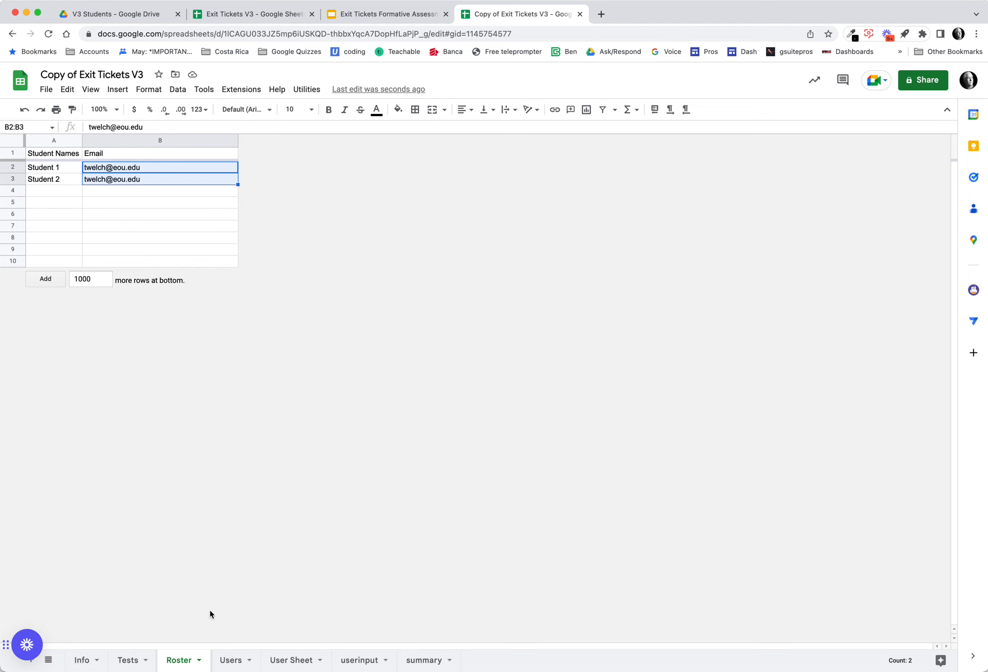
- Check the Step Three slide and the original Info sheet before returning to the roster
left_click(380, 14)
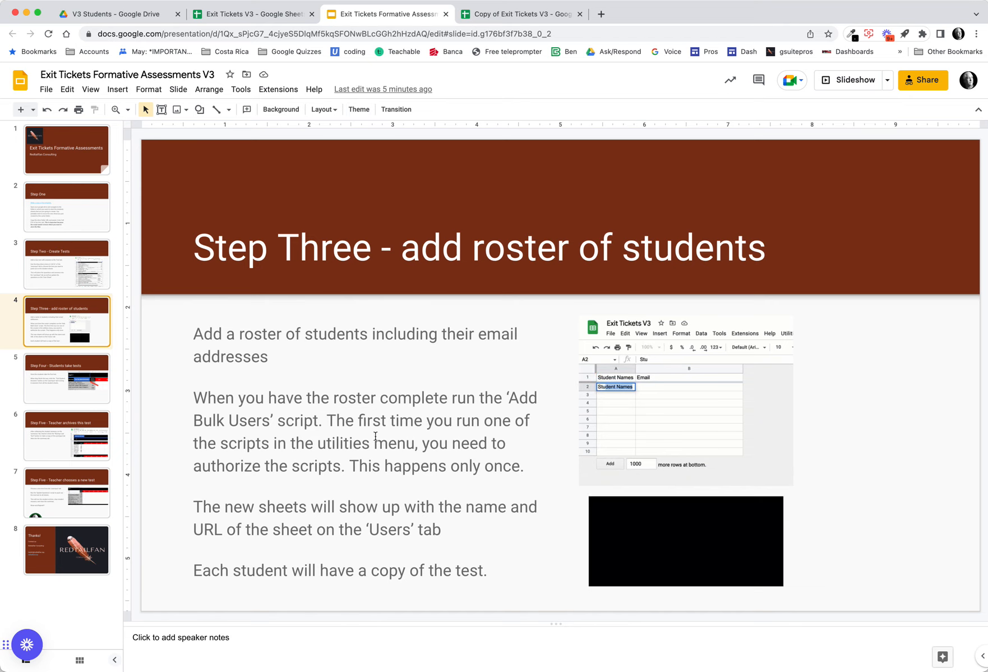
left_click(268, 22)
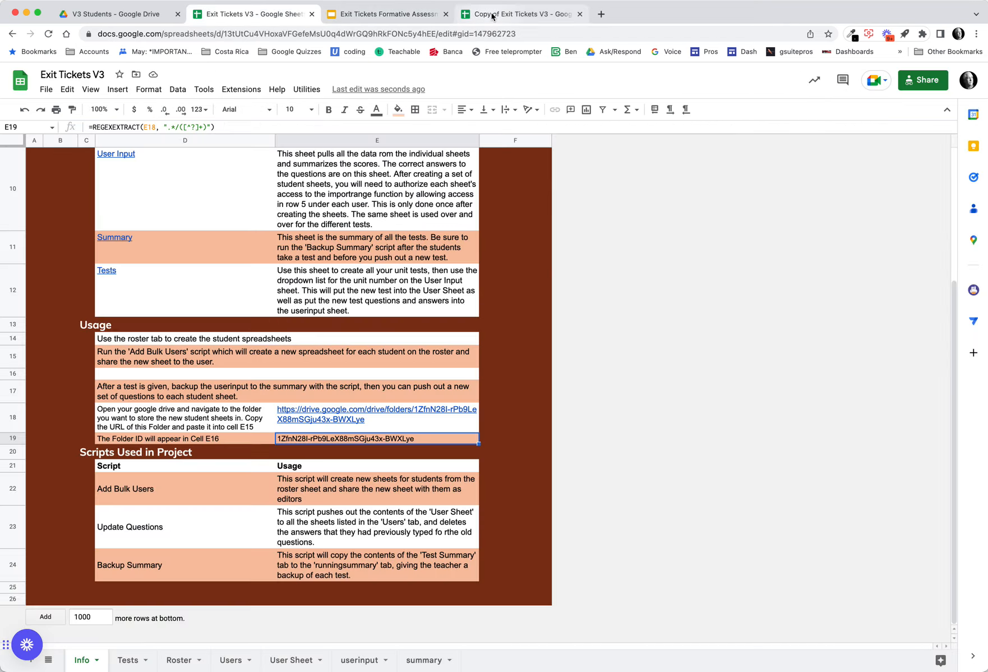
left_click(494, 15)
left_click(325, 205)
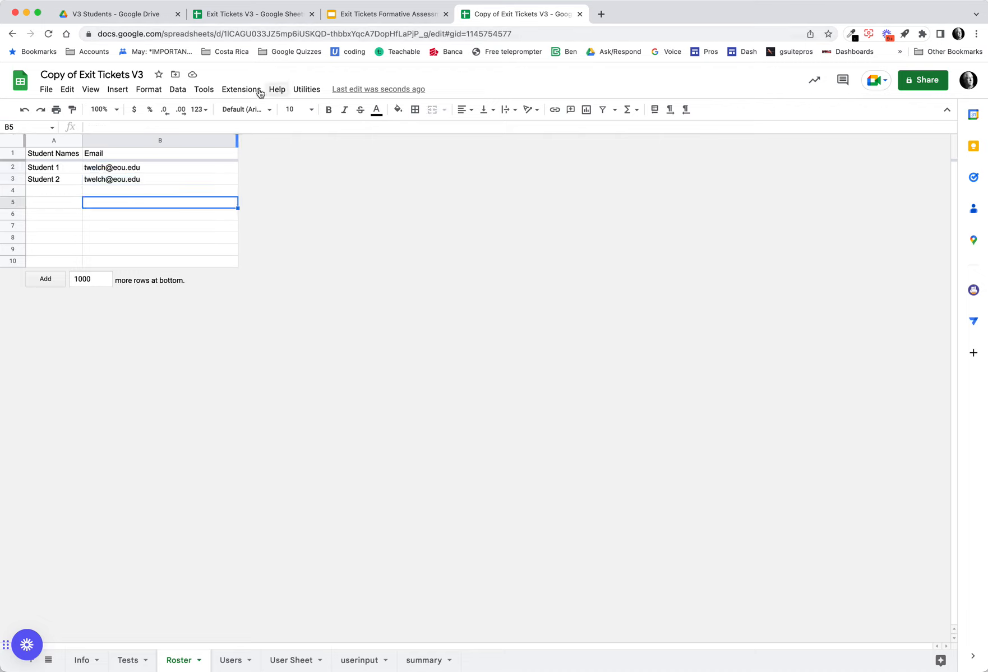
- Start the Add Bulk Users script and authorize it with the Google account, allowing Drive and Sheets access
left_click(303, 91)
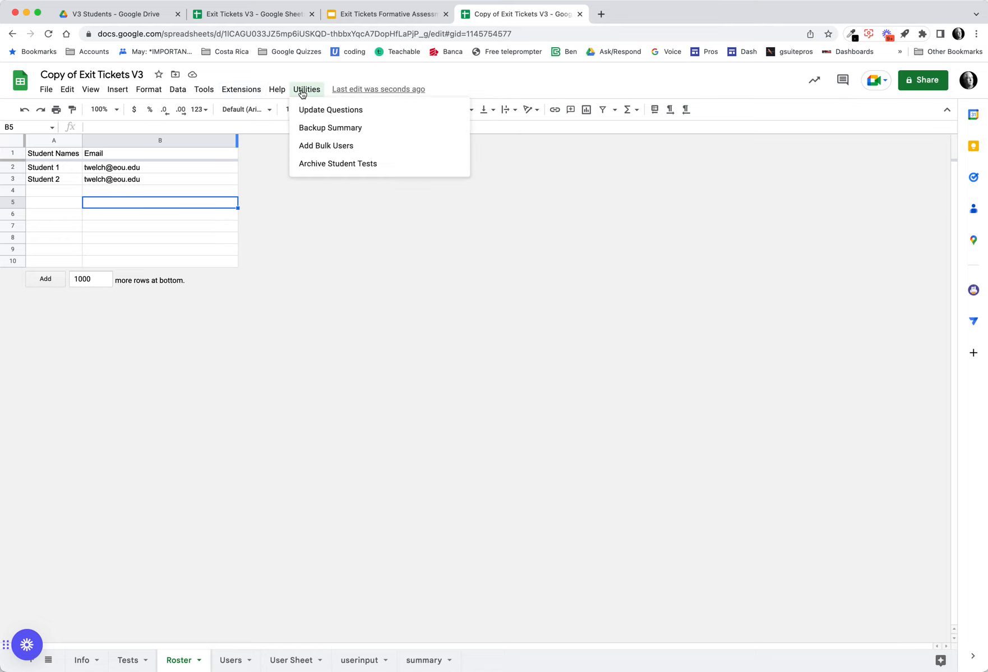
left_click(335, 147)
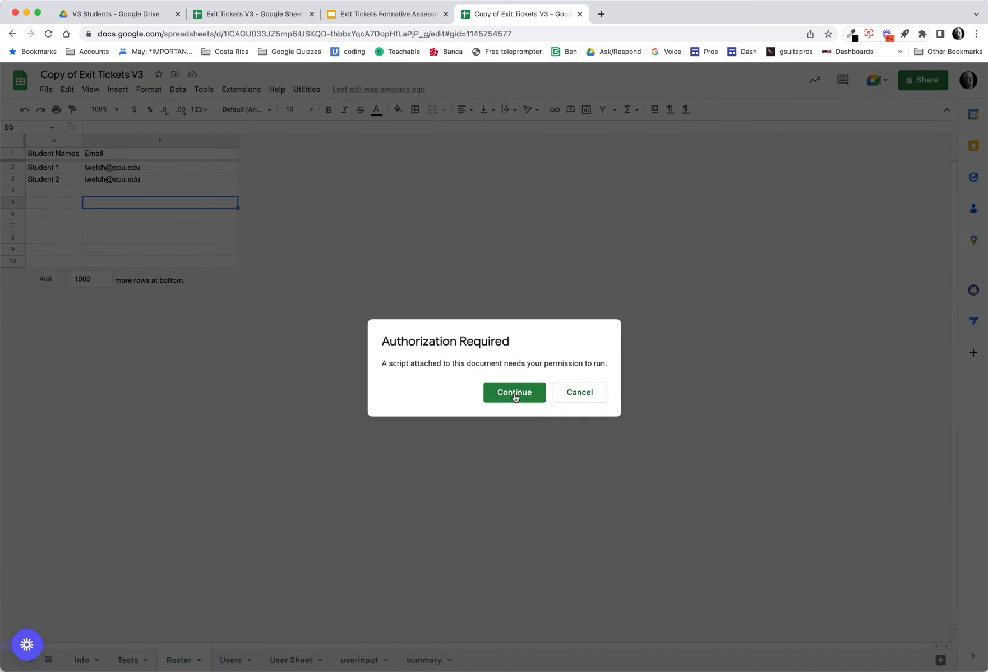
left_click(514, 392)
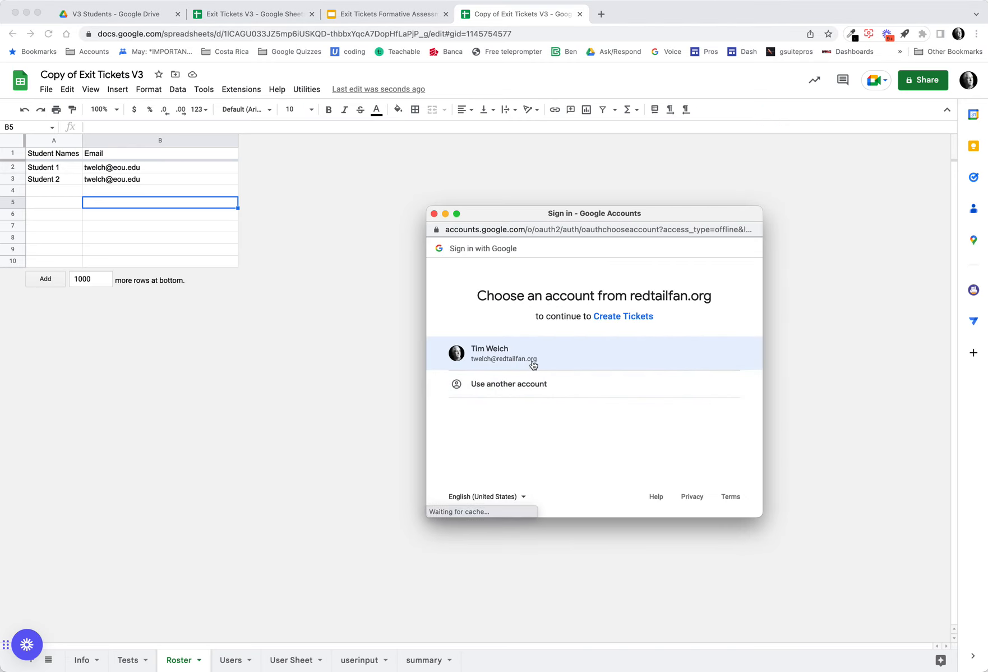
left_click(532, 363)
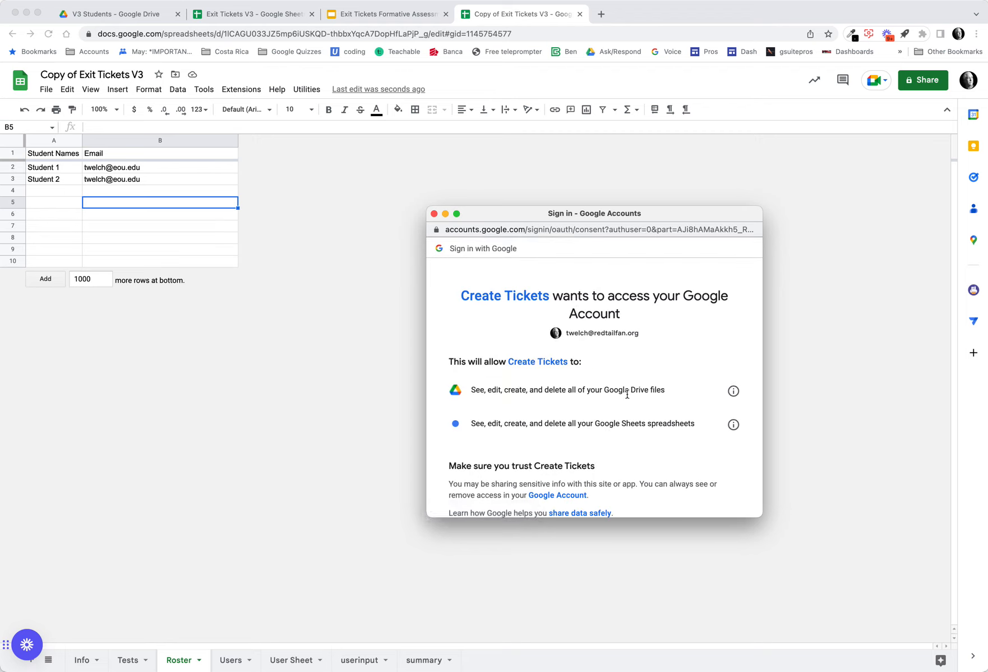
scroll(653, 410, "down", 5)
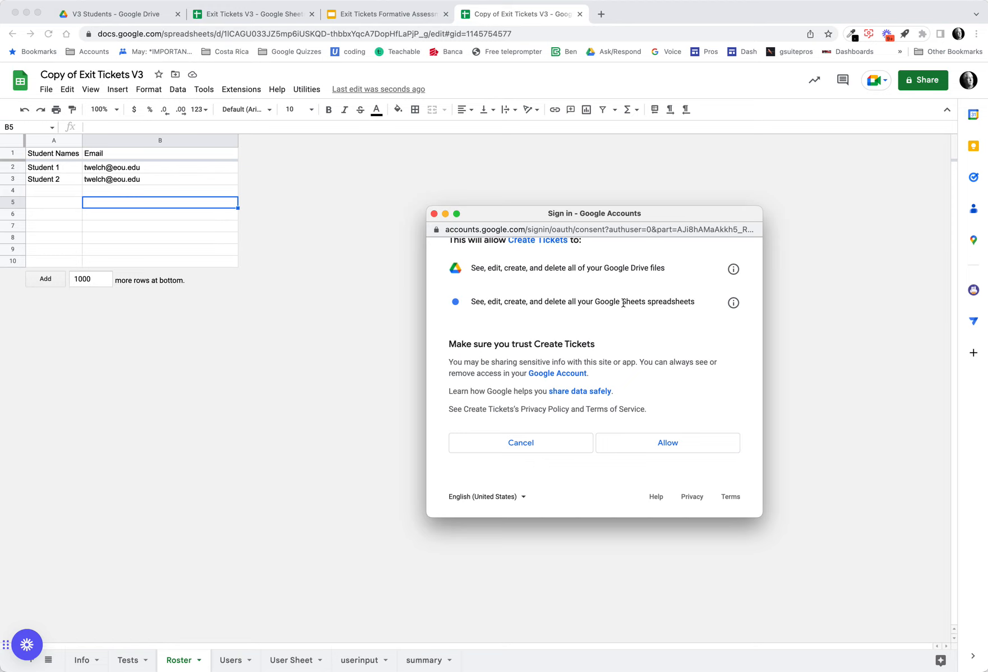
left_click(666, 442)
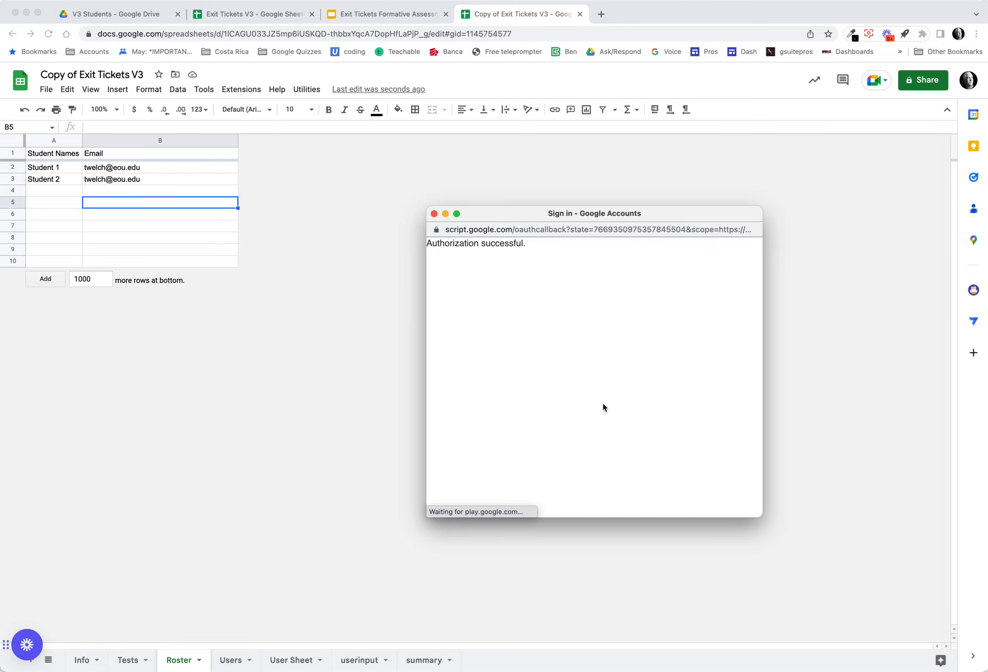
- Run Add Bulk Users to create the student sheets and open the Users tab
left_click(306, 89)
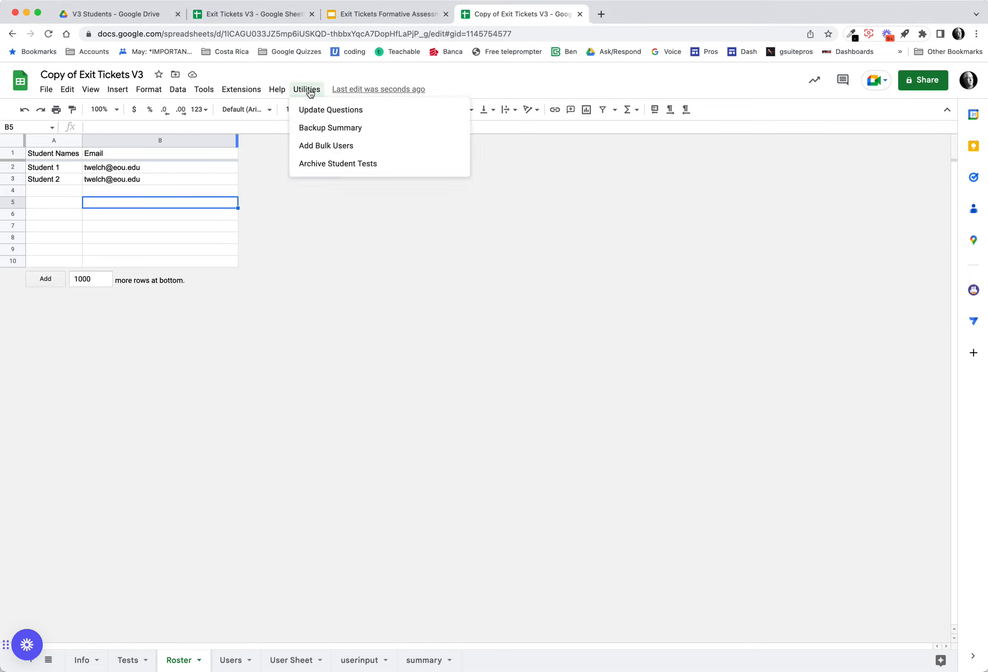
left_click(332, 146)
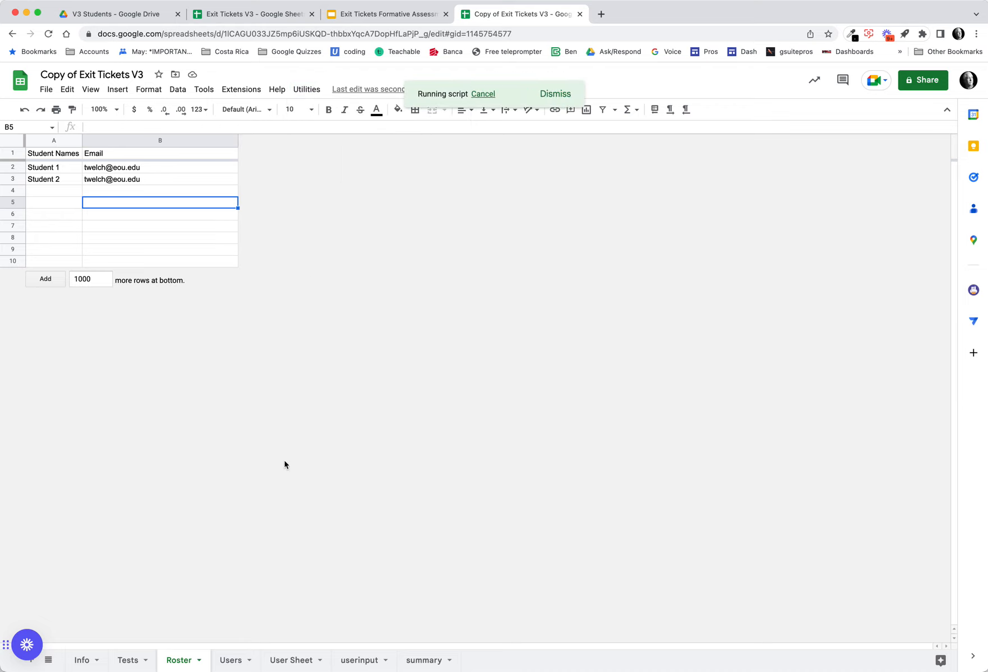
left_click(230, 659)
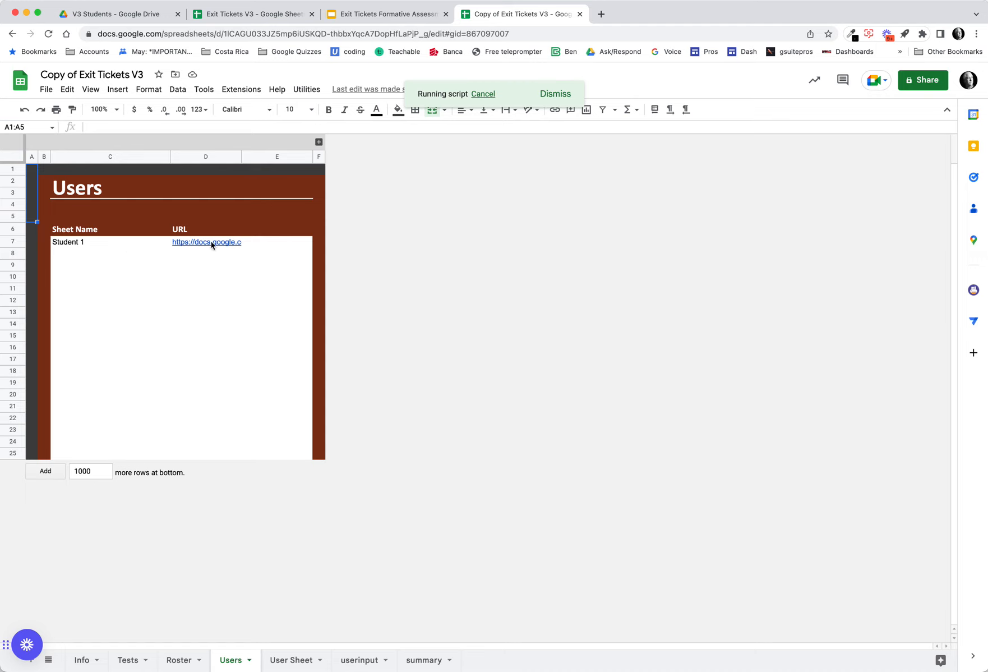
- Open the Student 1 and Student 2 sheets from the Users tab links and look over their sheet tabs
mouse_move(211, 243)
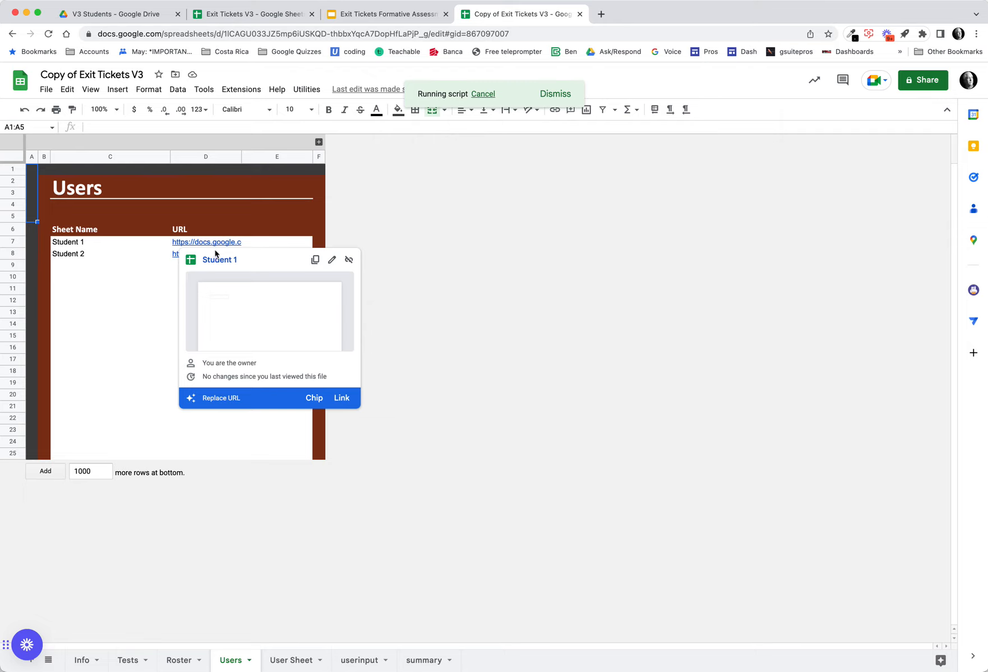
left_click(218, 259)
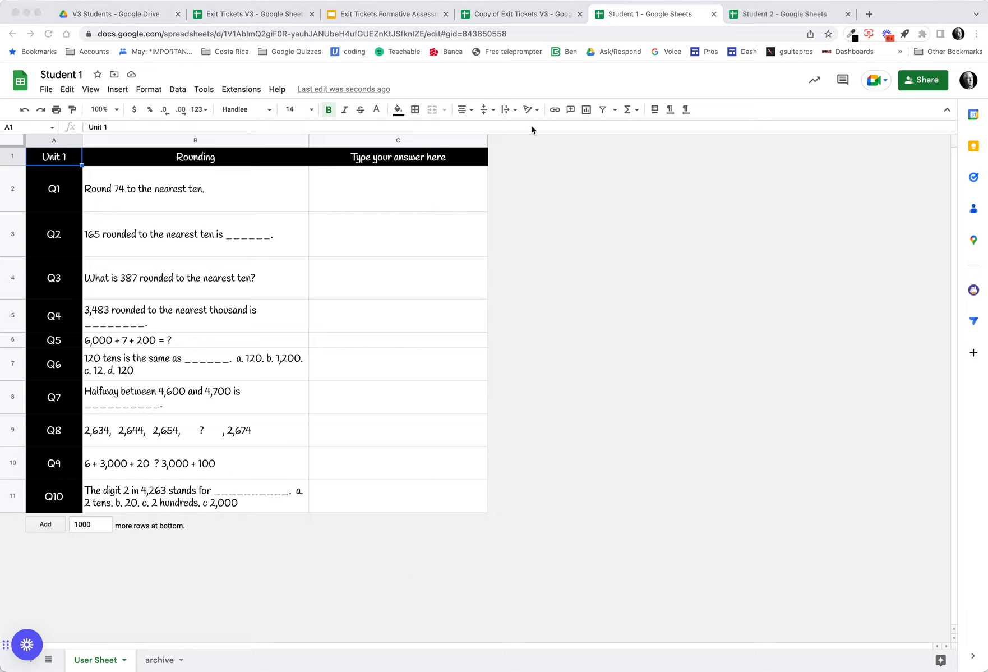
left_click(484, 18)
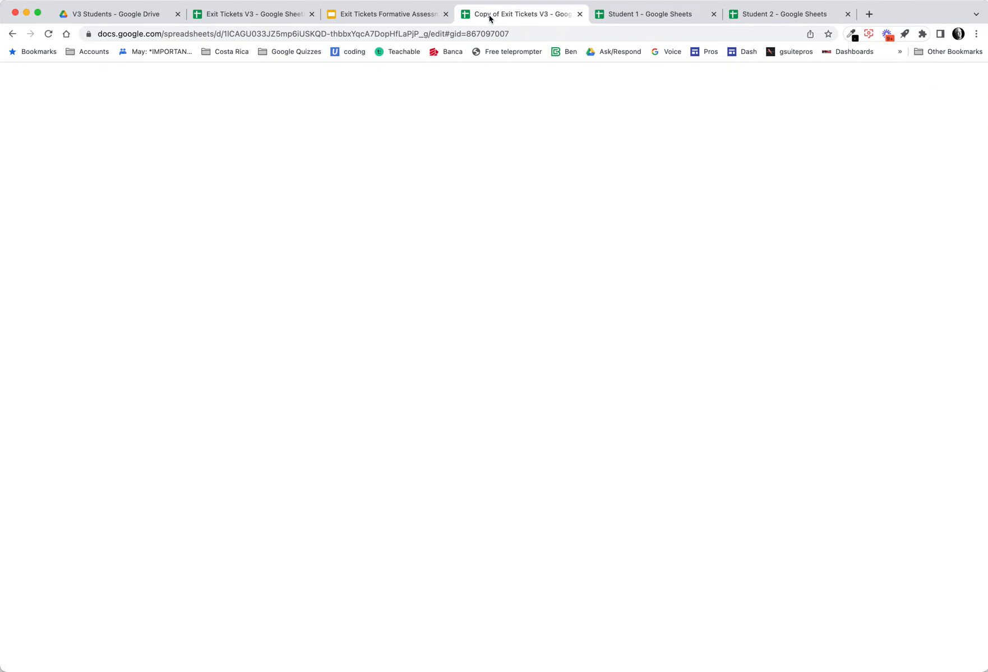
left_click(657, 20)
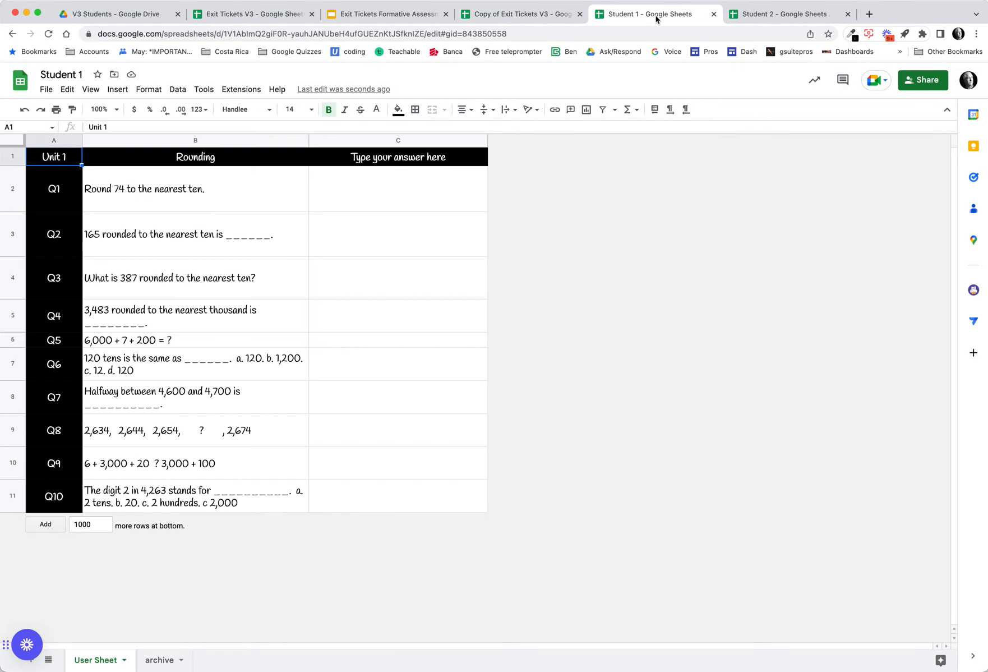
left_click(805, 16)
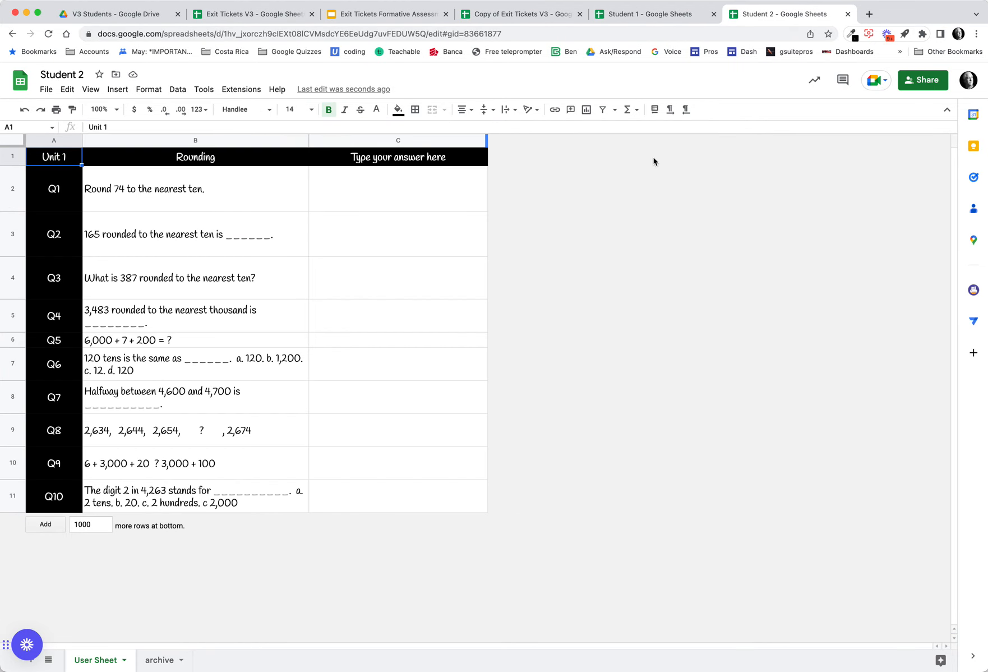
left_click(161, 660)
left_click(103, 660)
- Review the Step Two, Step Three and Step Four instruction slides alongside the Student 2 sheet and the Tests tab
left_click(387, 15)
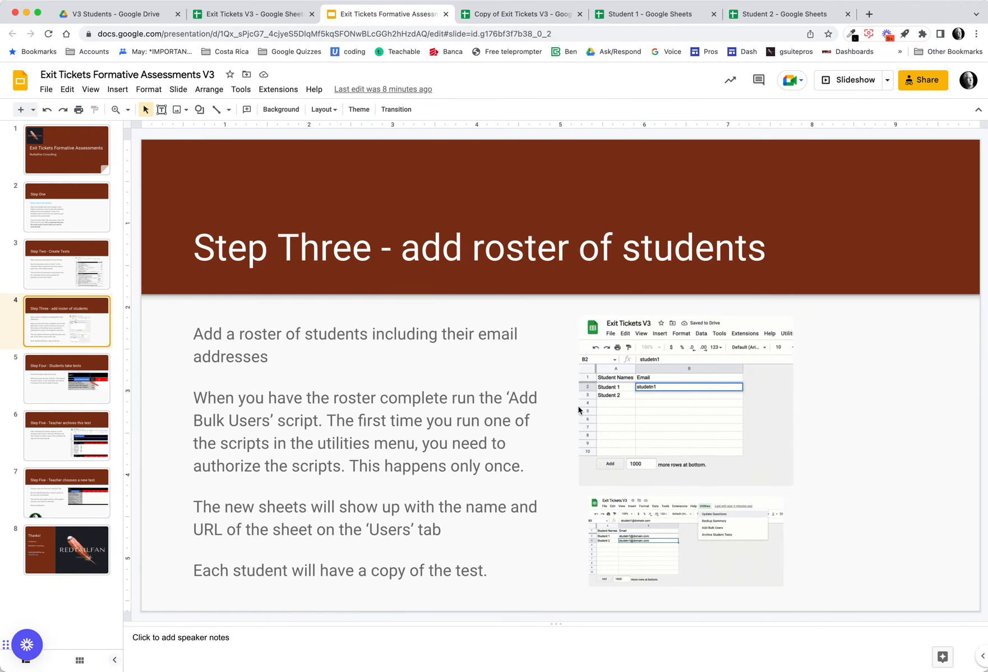
key("Up")
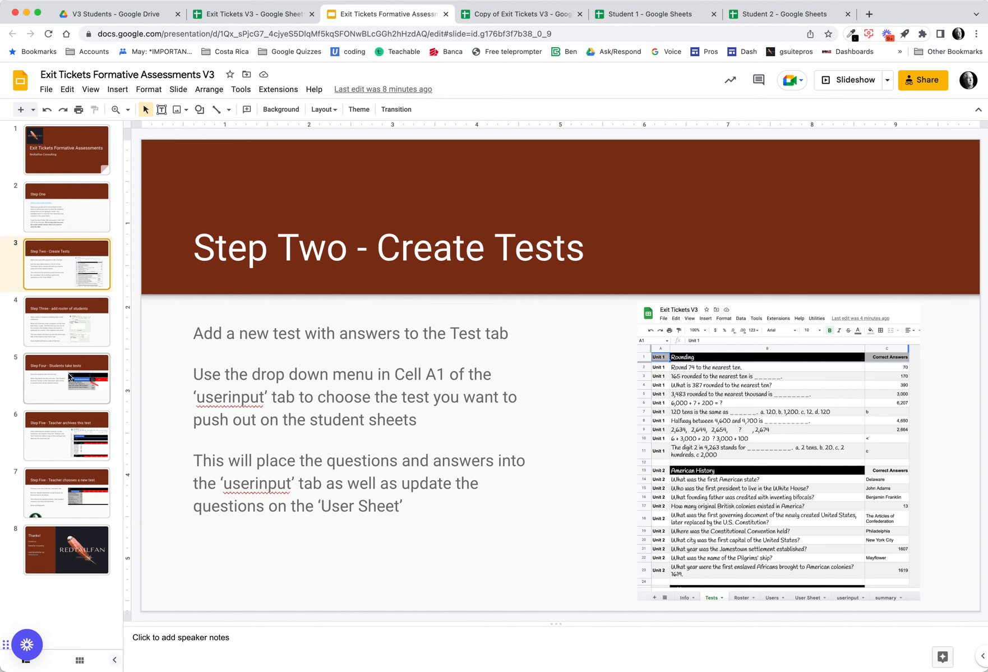
left_click(48, 374)
left_click(53, 339)
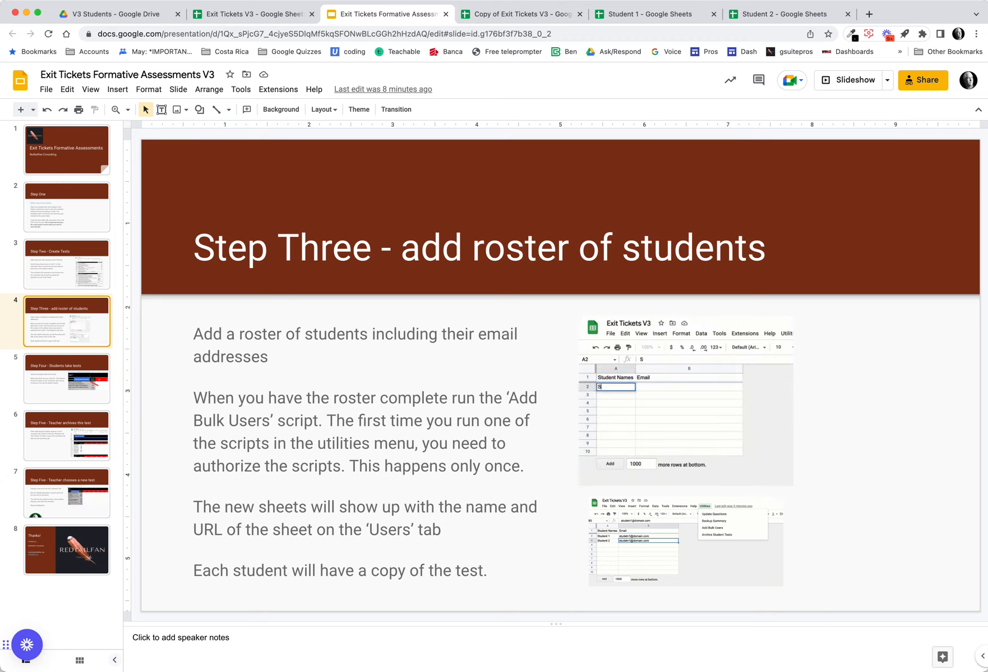
left_click(648, 21)
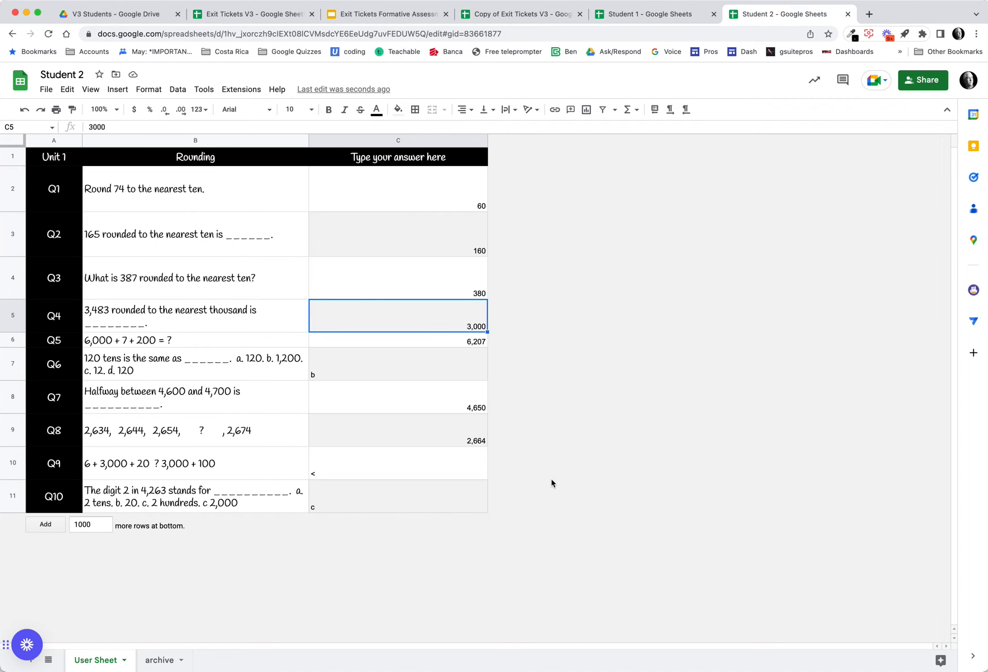
left_click(529, 15)
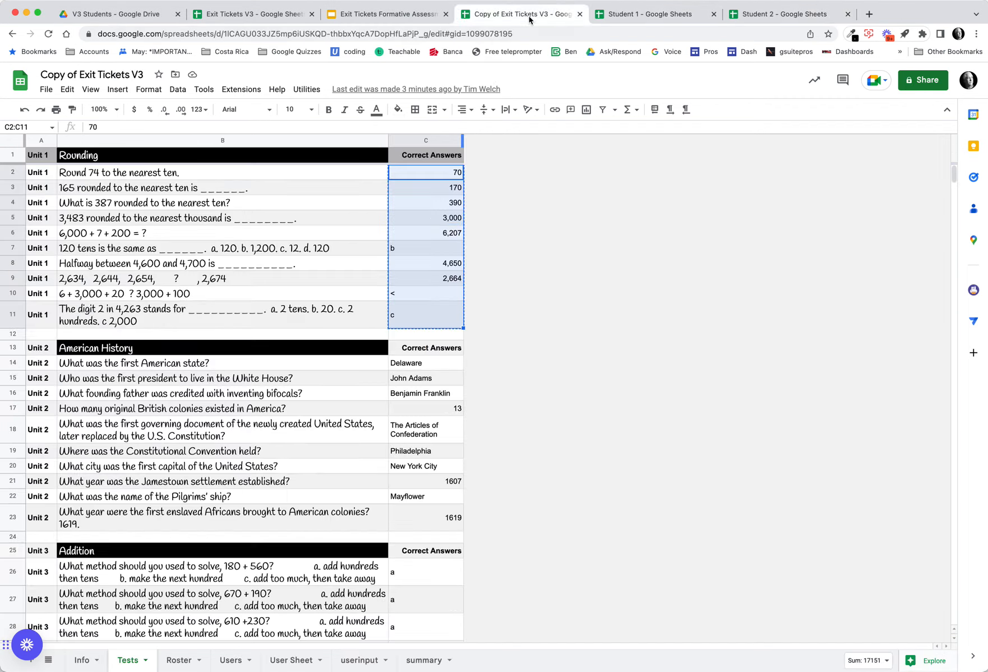
left_click(389, 15)
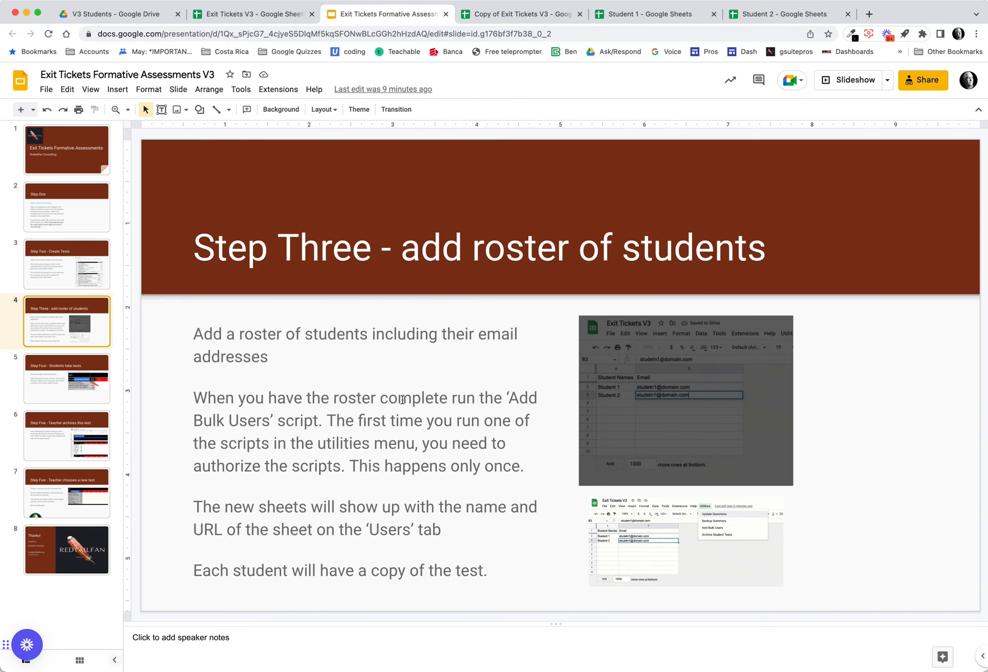
left_click(100, 377)
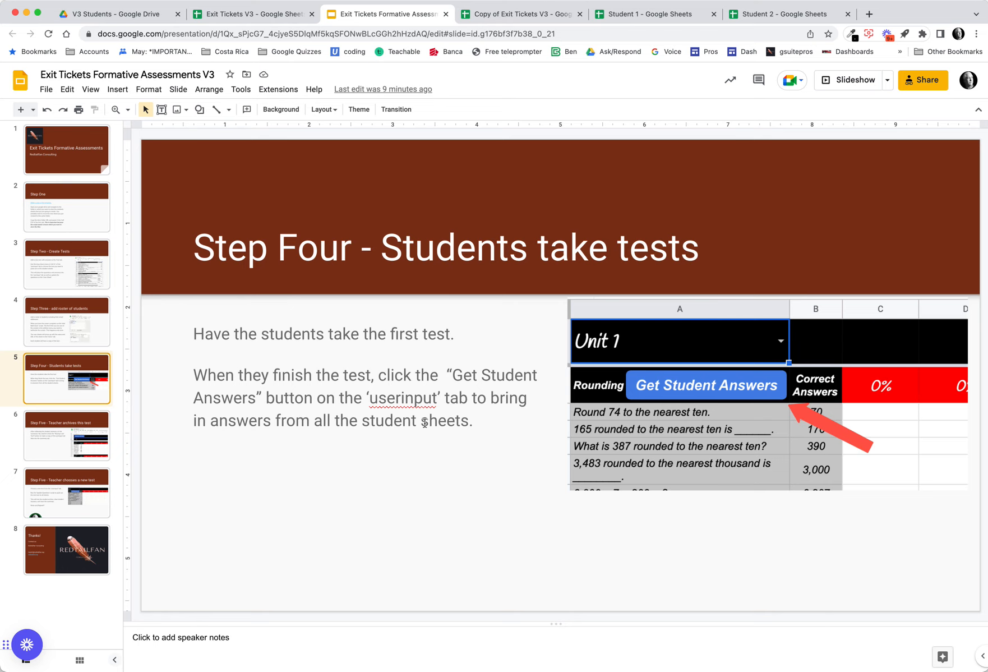
- Open the userinput tab and run Get Student Answers to pull in the student sheets' responses
left_click(526, 17)
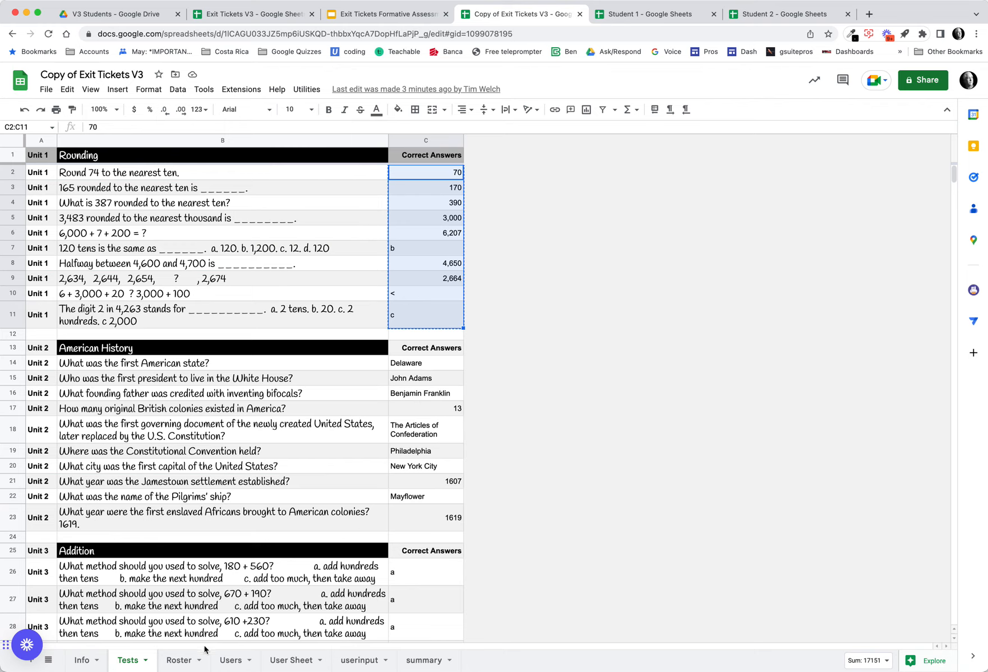
left_click(295, 662)
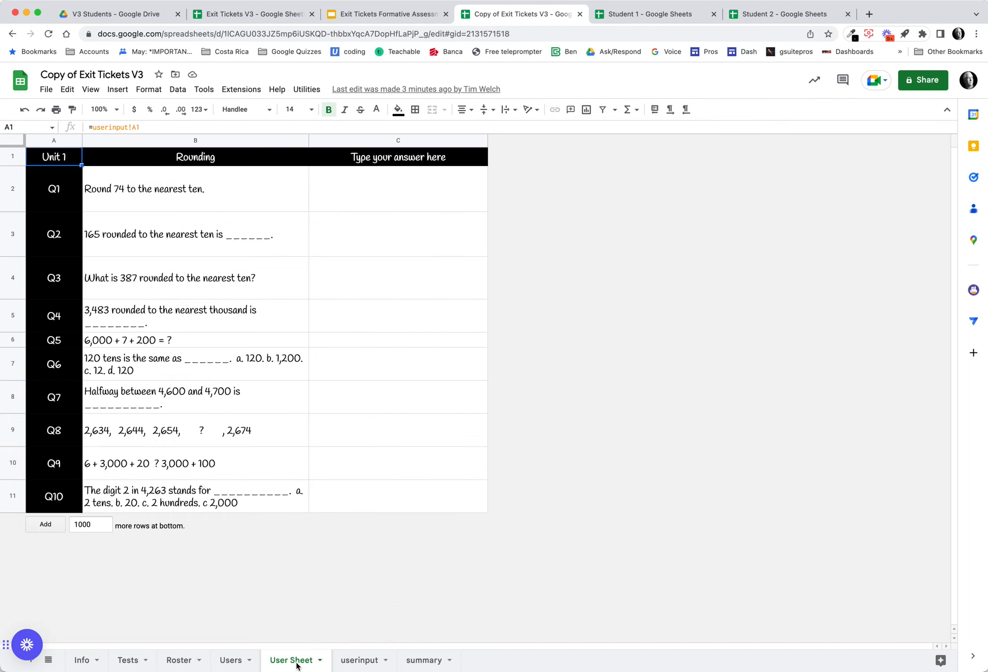
left_click(352, 662)
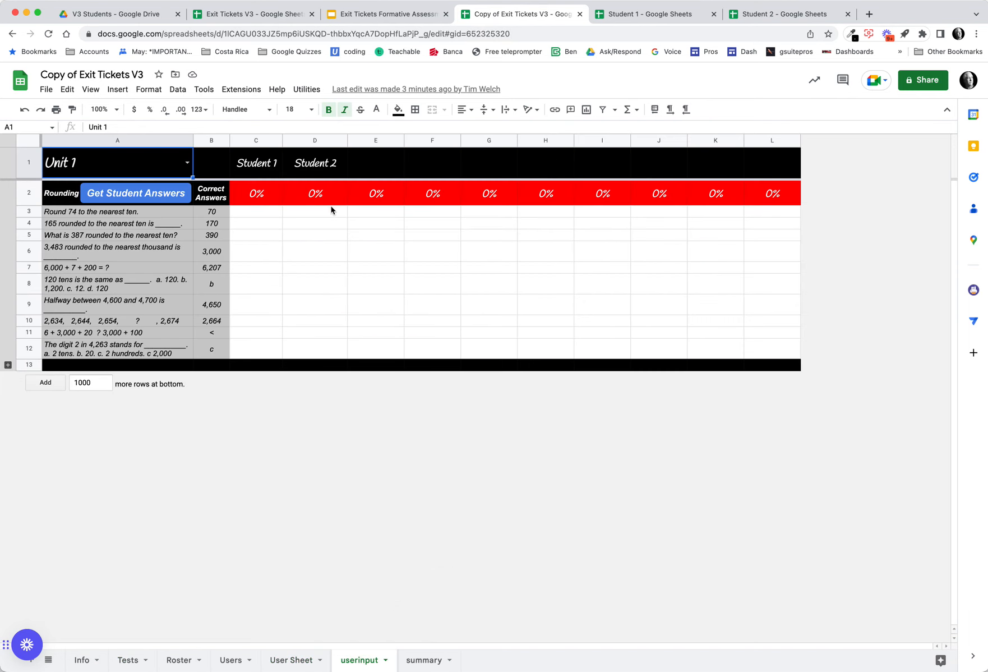
left_click(143, 193)
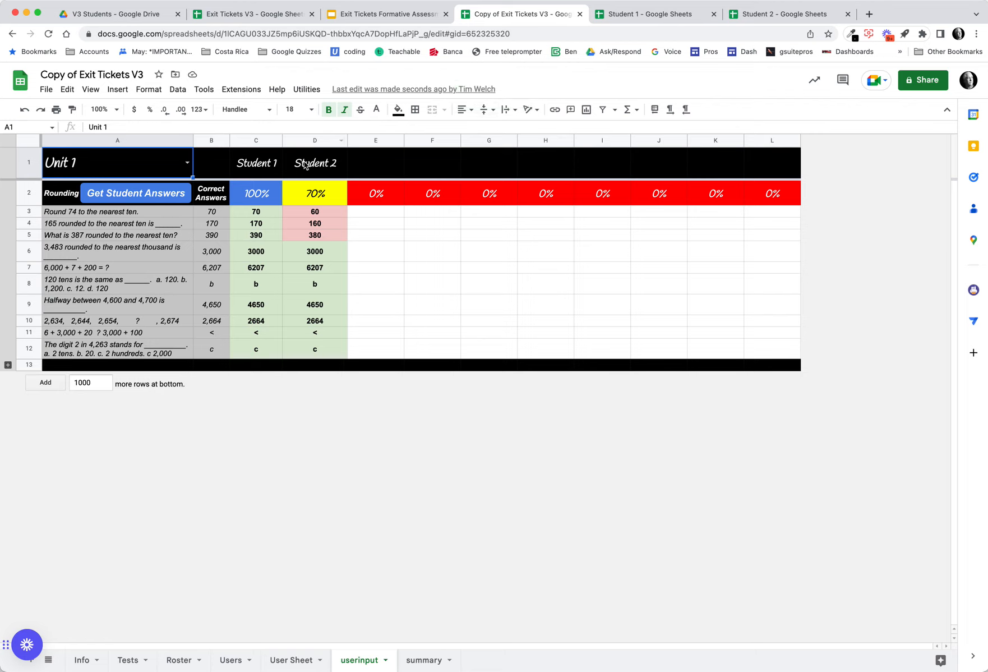
- Compare the Student 1 and Student 2 sheets' answers, then run Get Student Answers again on the userinput tab
left_click(666, 23)
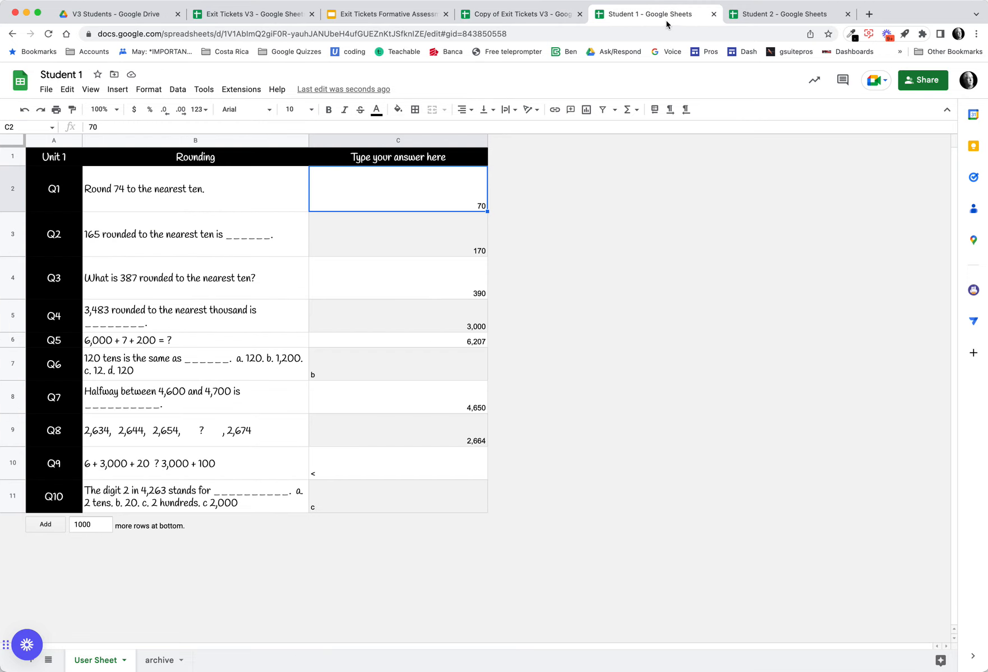
left_click(746, 26)
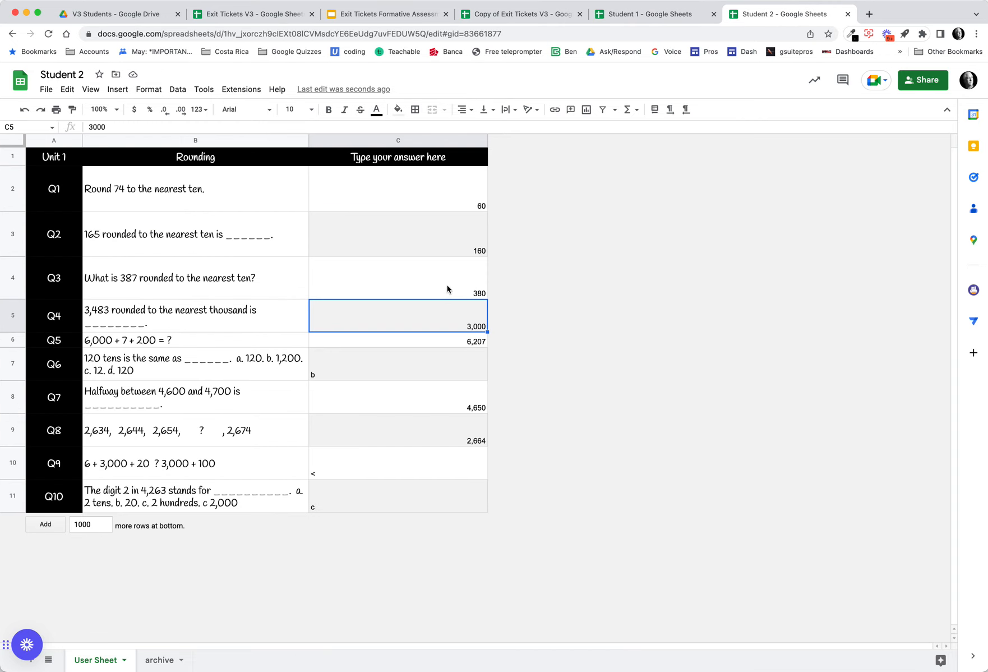
left_click(533, 15)
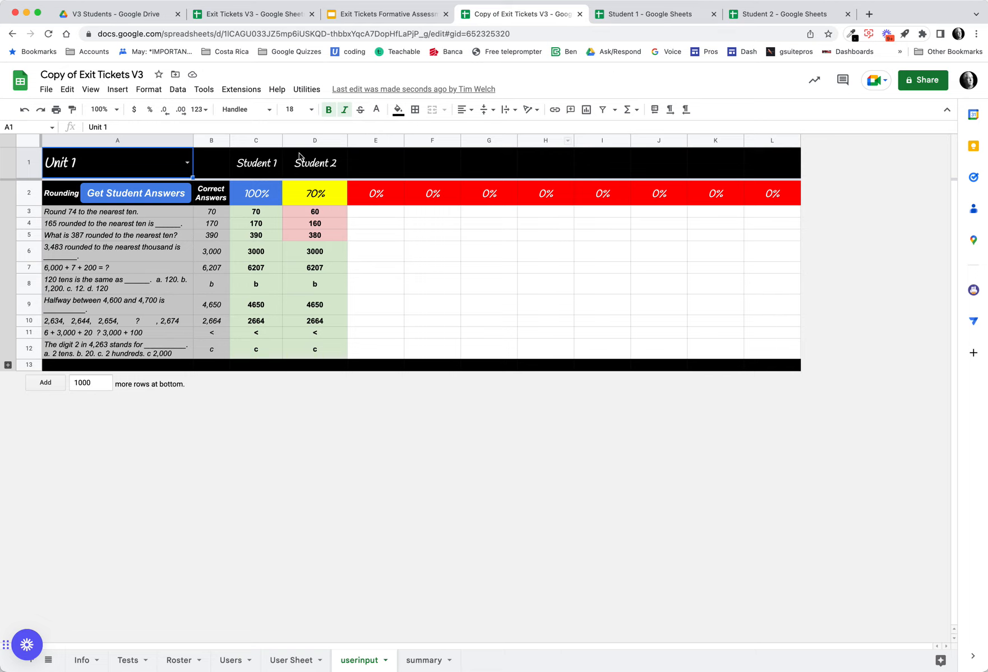
left_click(137, 193)
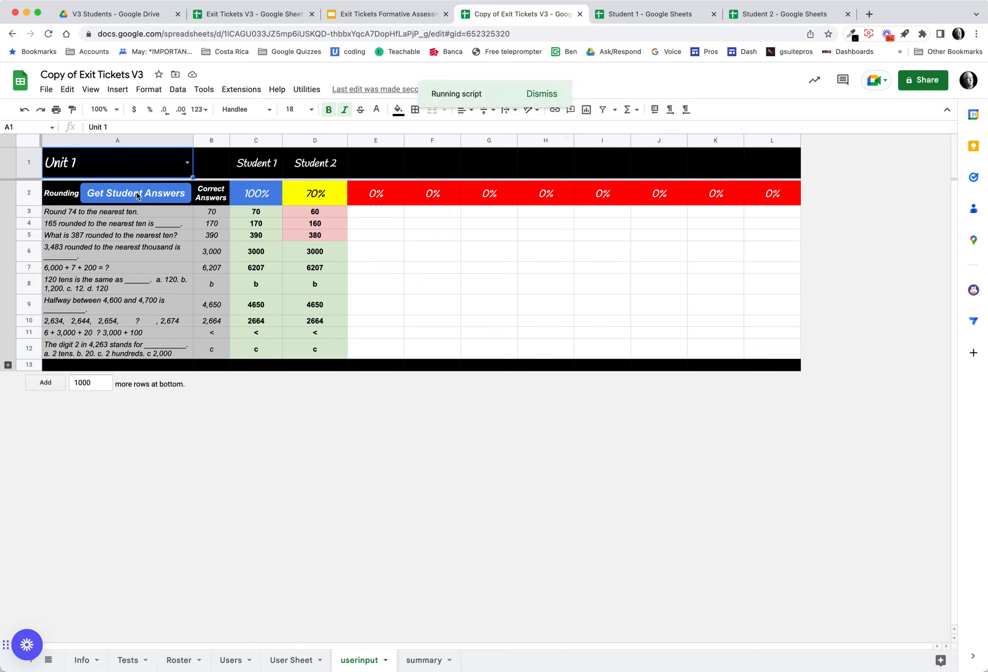
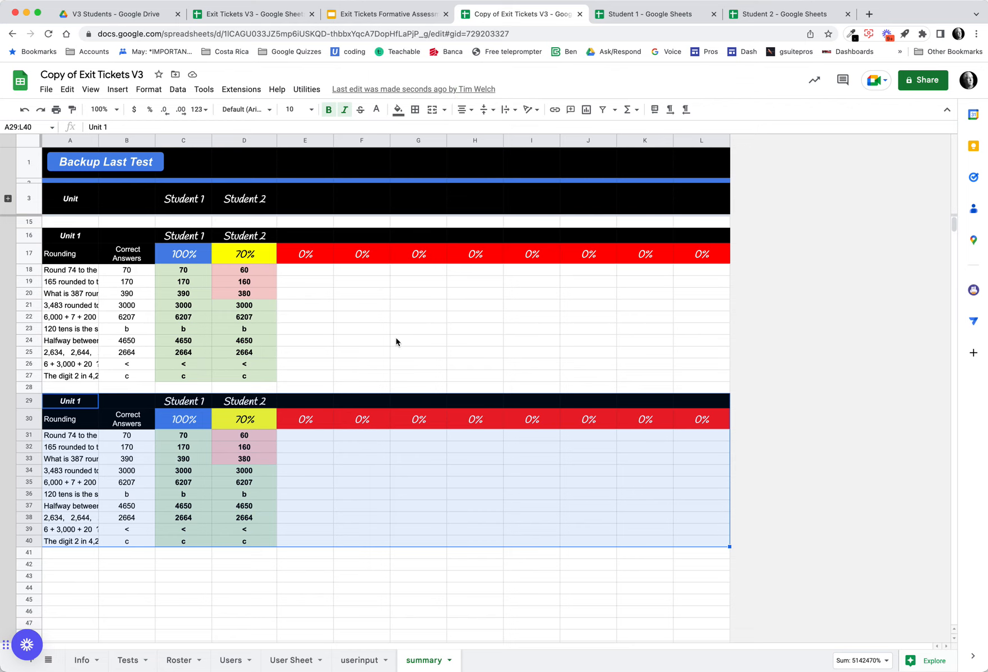
- Undo the last two changes on the summary tab, removing the duplicated Unit 1 backup table
key("super+z")
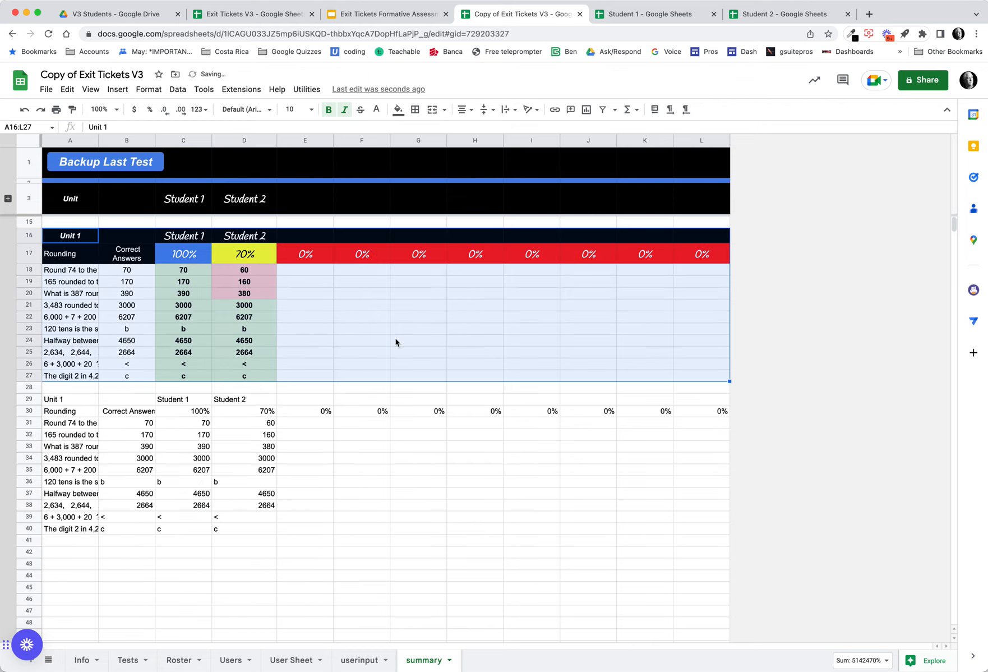
key("super+z")
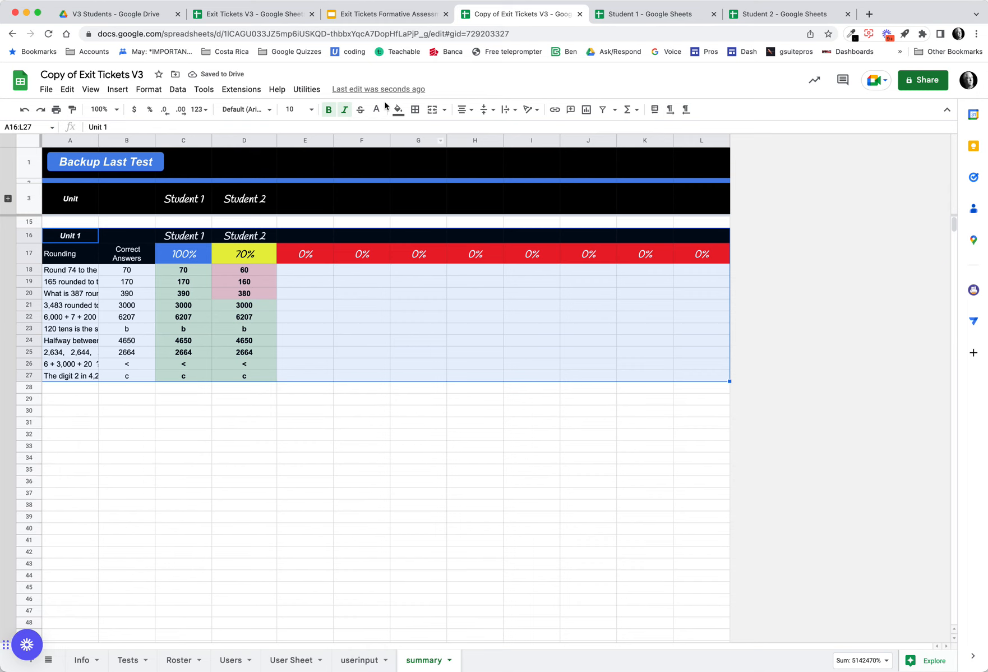
- Review the Step Five slides on archiving a test and choosing a new test
left_click(381, 16)
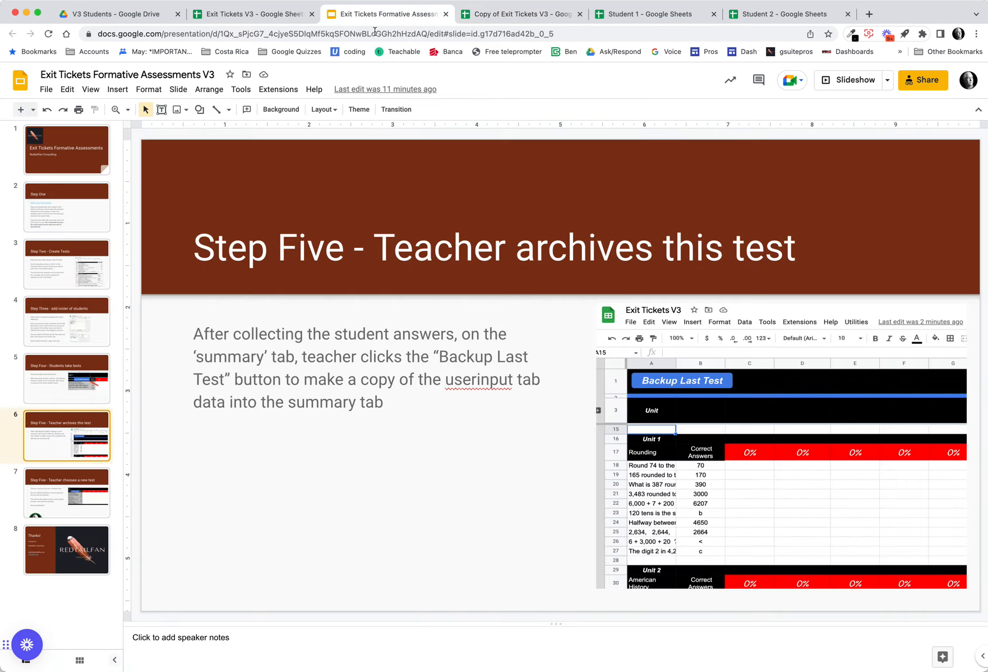
left_click(82, 503)
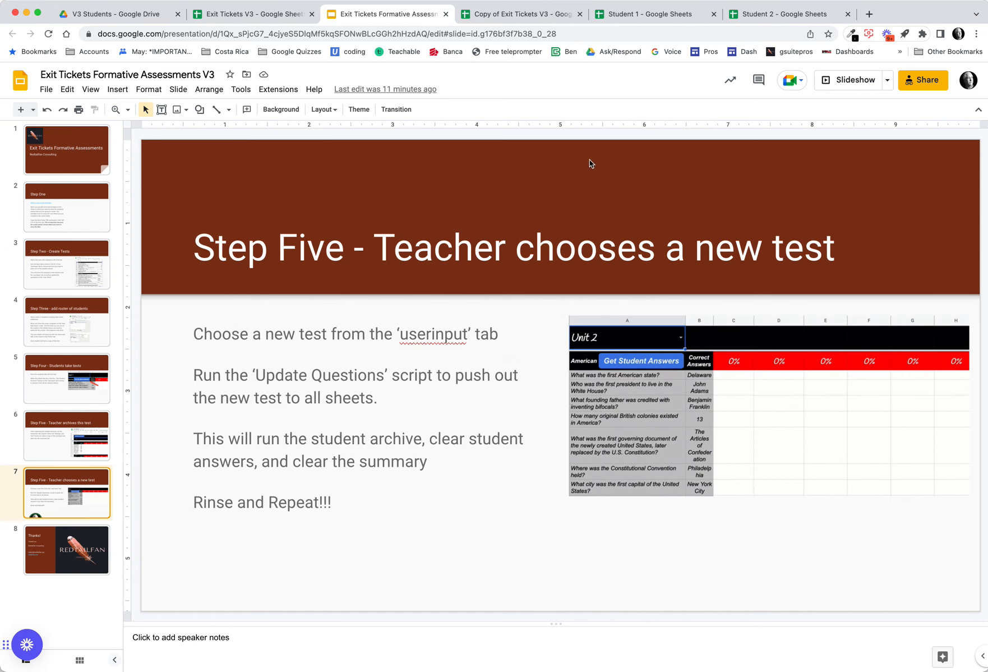
left_click(527, 15)
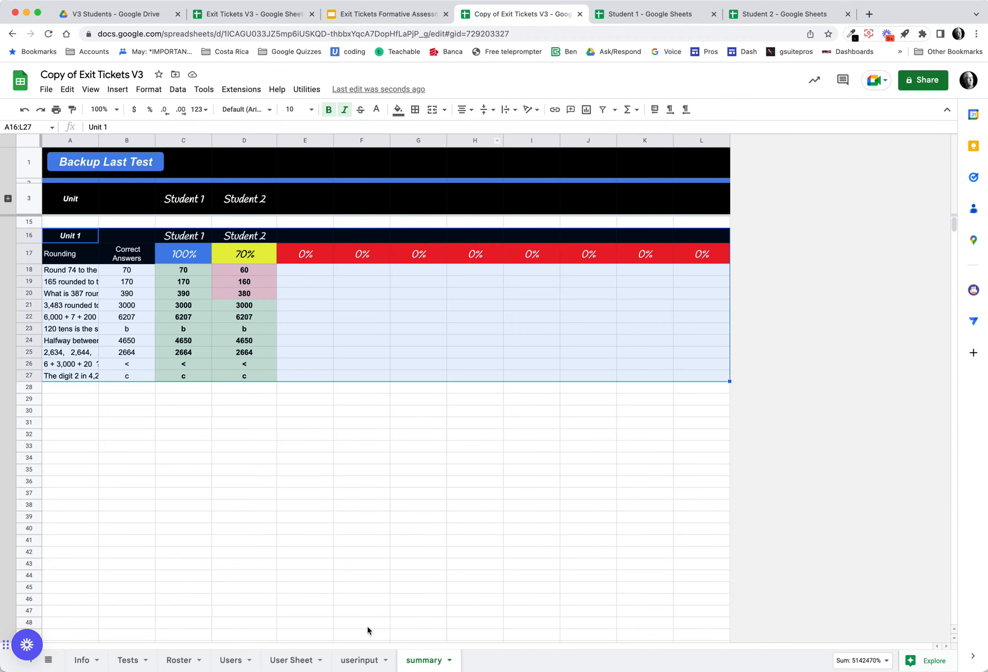
- On the userinput tab, choose Unit 2 as the test in the unit dropdown
left_click(360, 660)
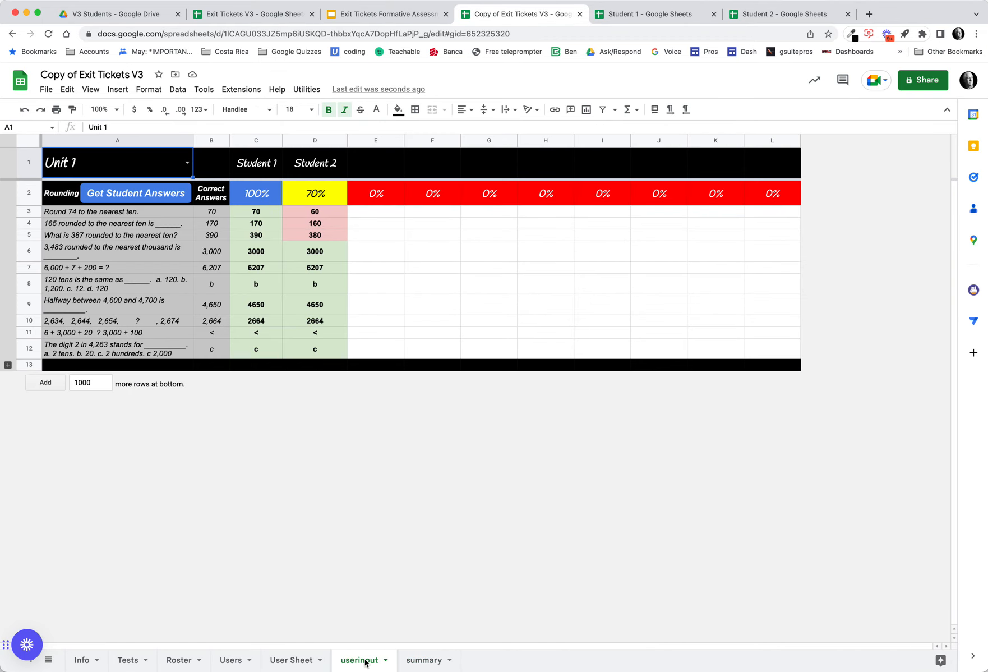
left_click(187, 163)
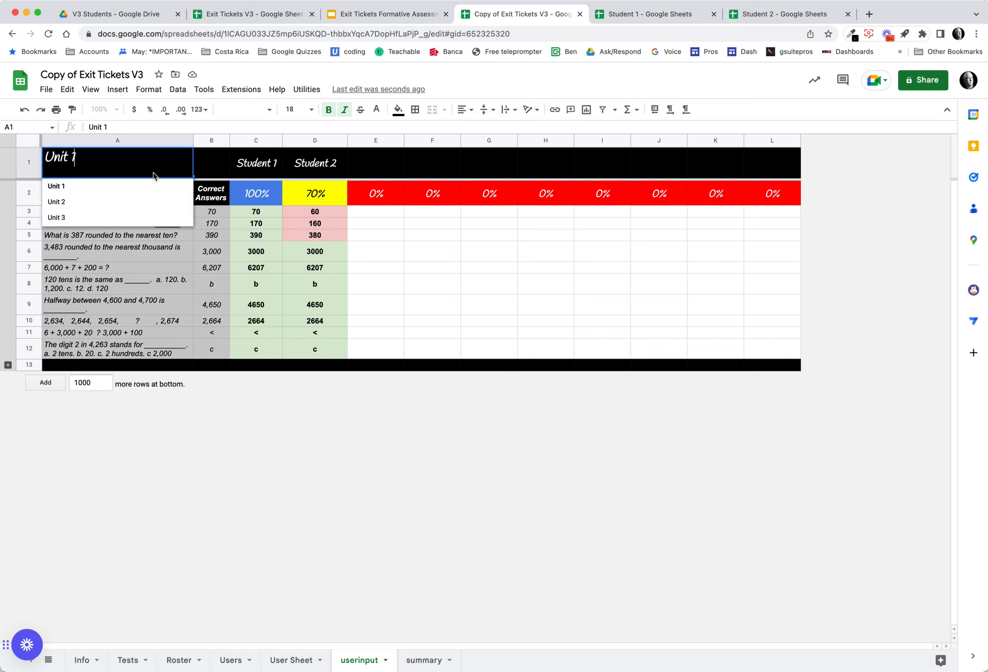
left_click(90, 201)
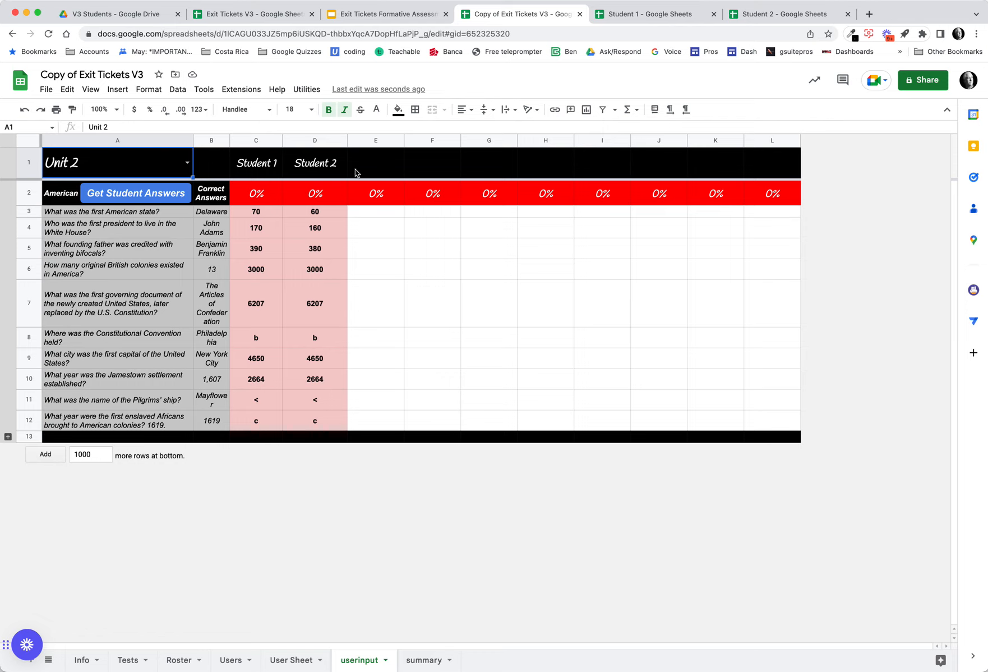
- Run Update Questions from the Utilities menu to push the Unit 2 test out to all sheets
left_click(315, 91)
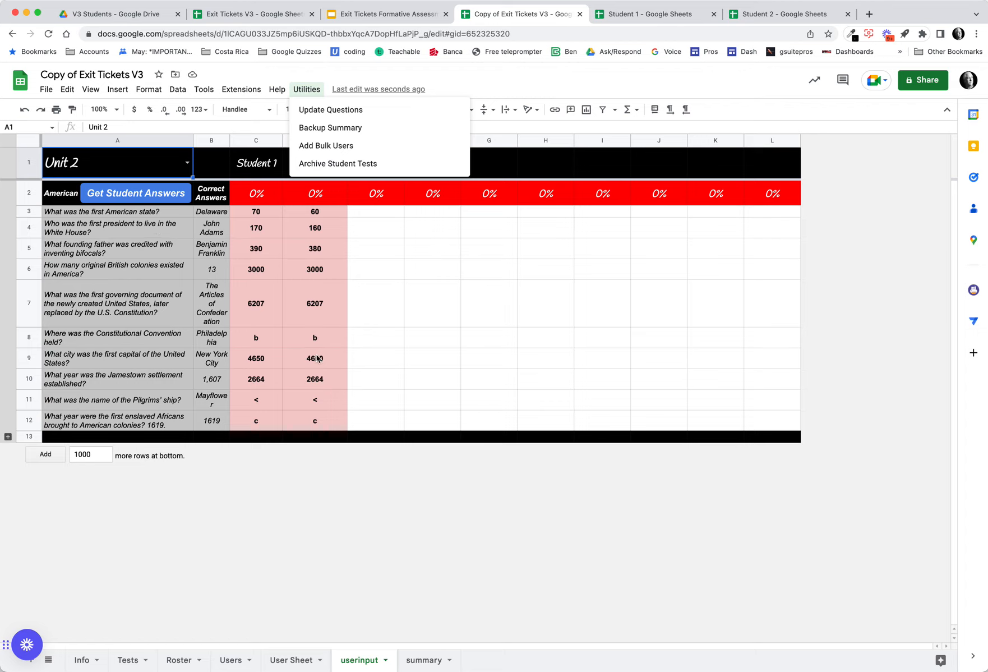
left_click(648, 15)
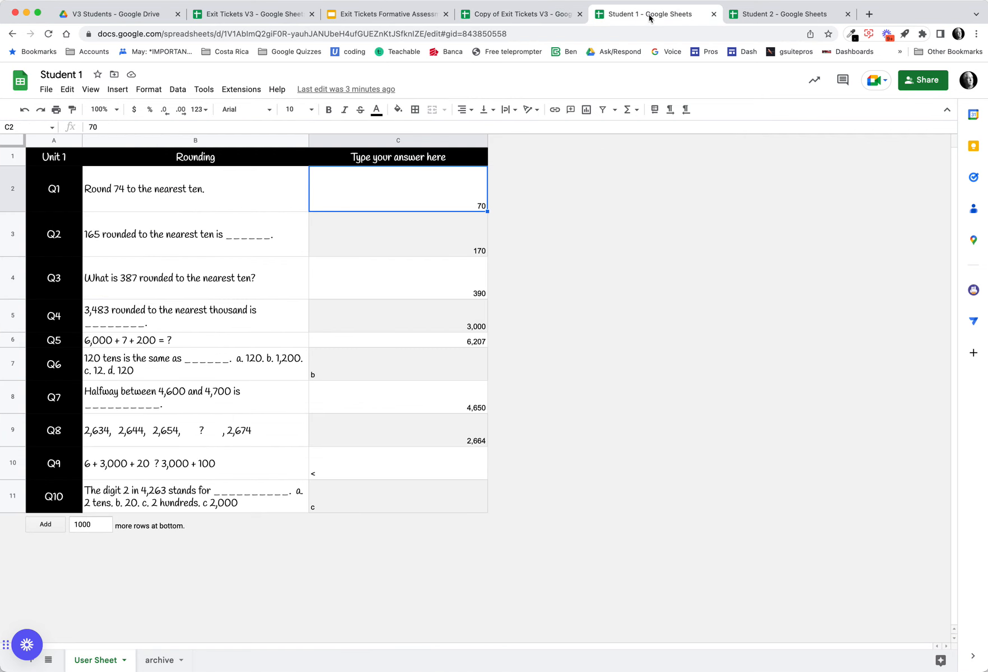
left_click(515, 16)
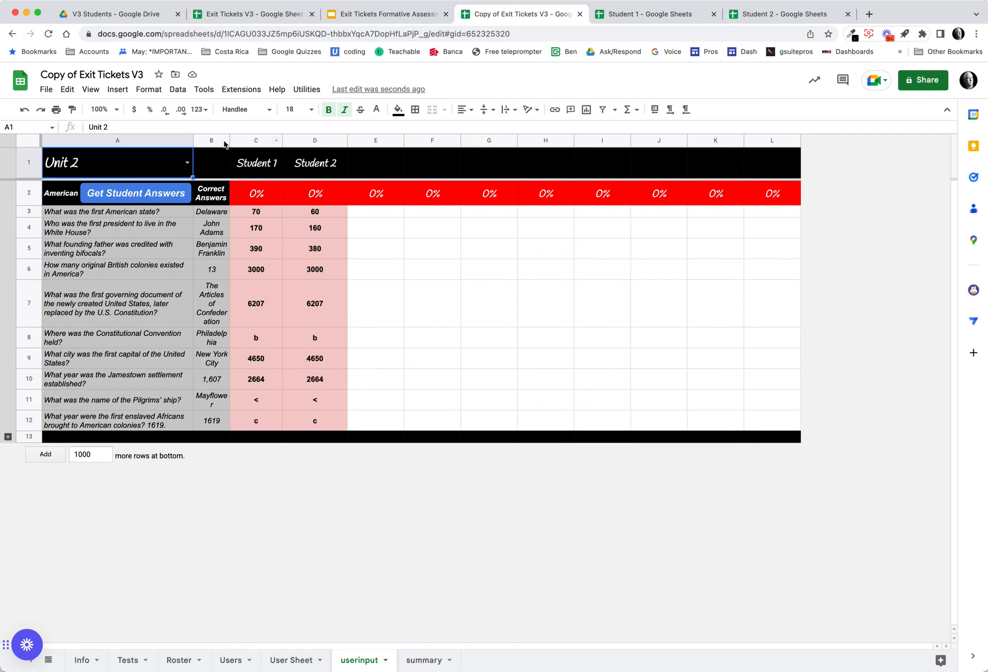
left_click(308, 89)
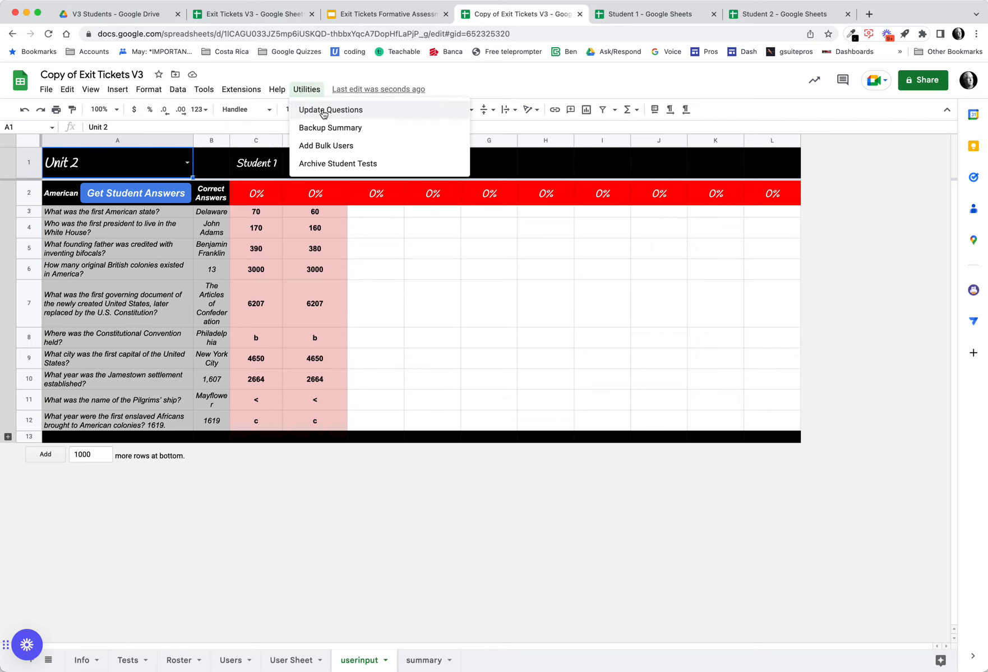
left_click(323, 111)
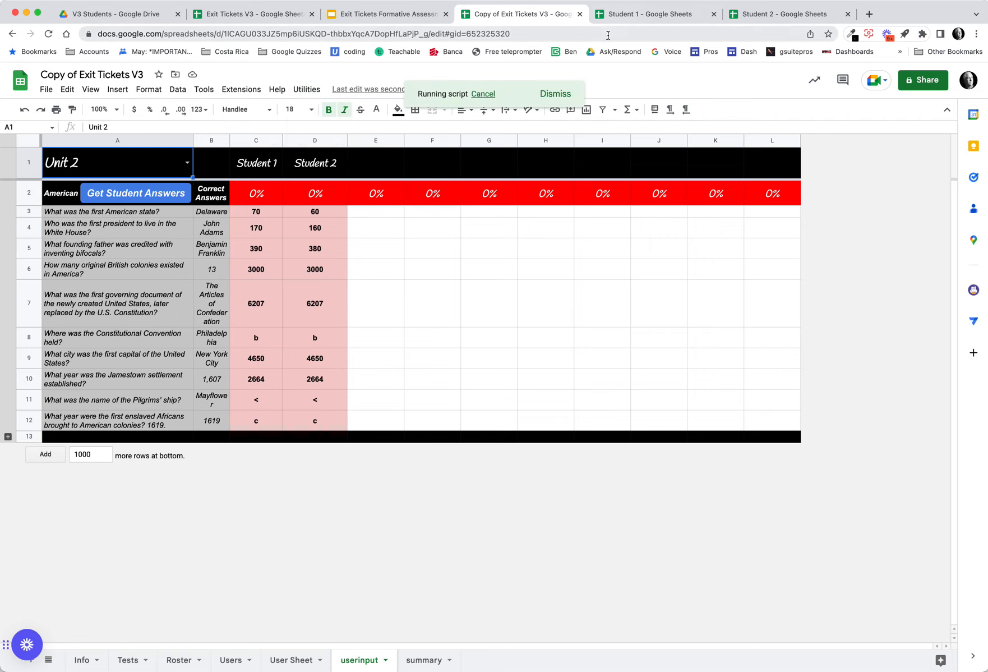
- Check the User Sheet and archive tabs of the Student 1 and Student 2 sheets
left_click(638, 15)
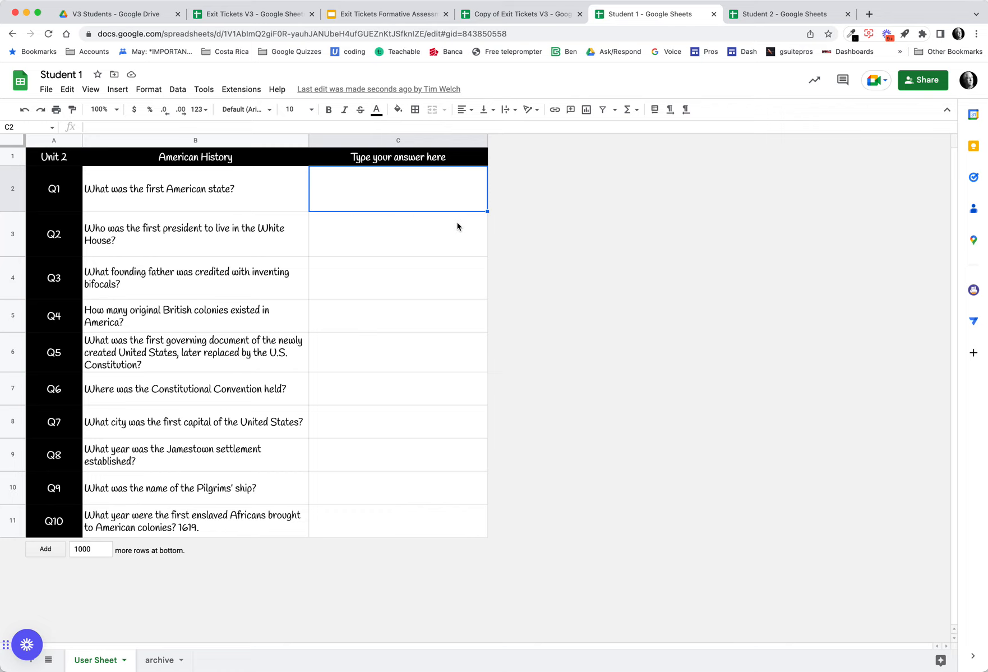
left_click(159, 660)
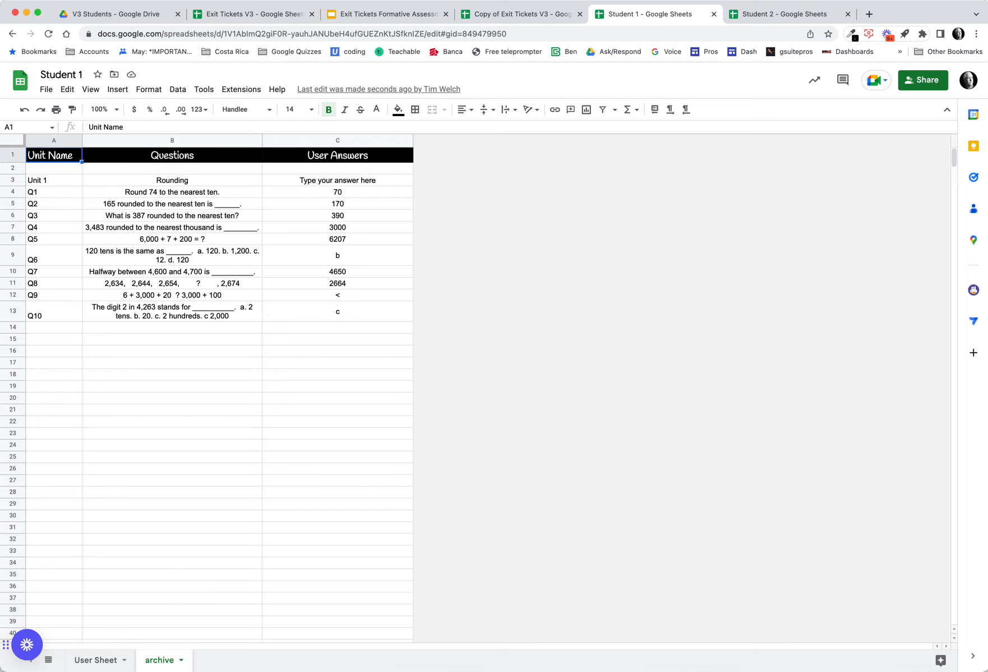
left_click(95, 660)
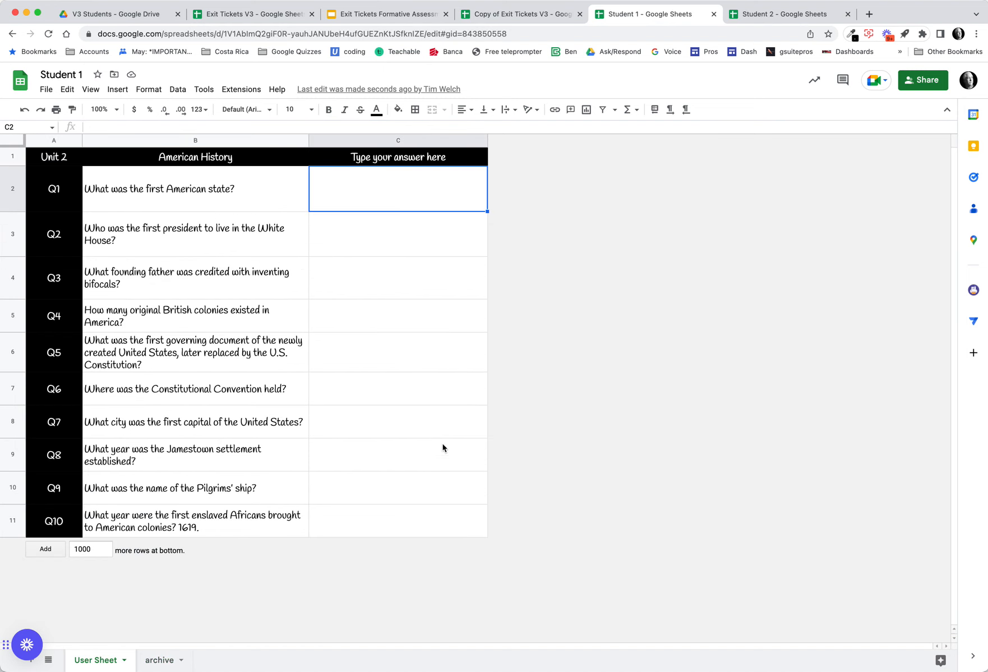
left_click(168, 659)
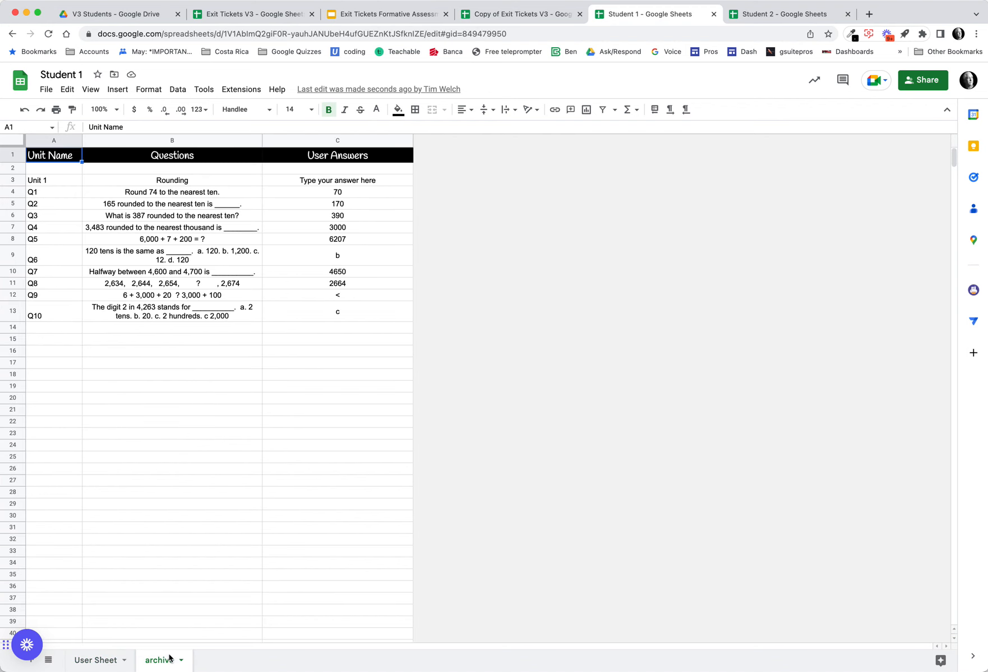
left_click(797, 17)
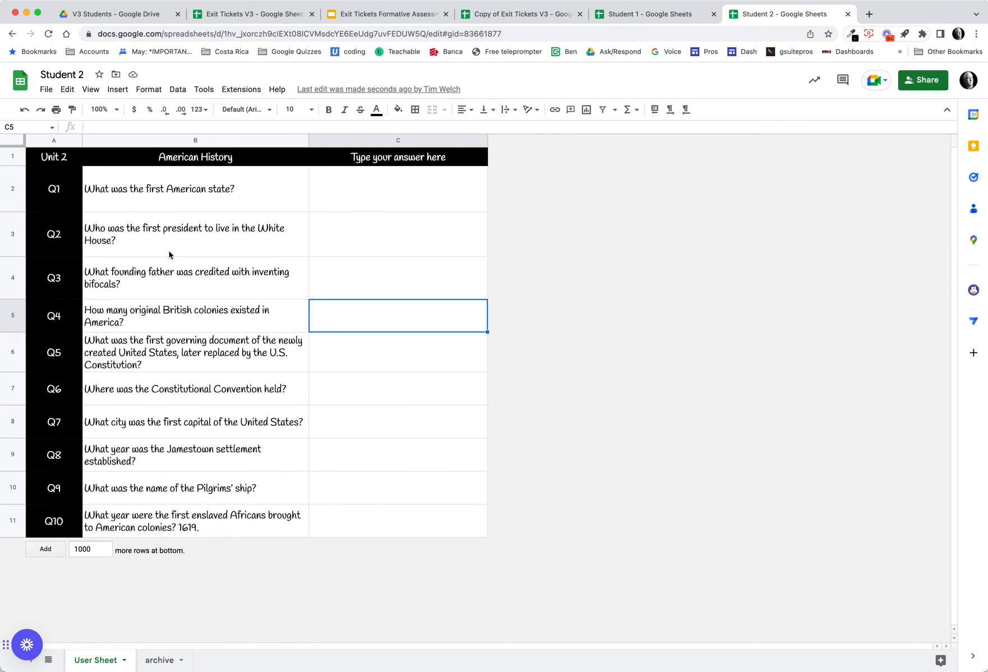
left_click(162, 660)
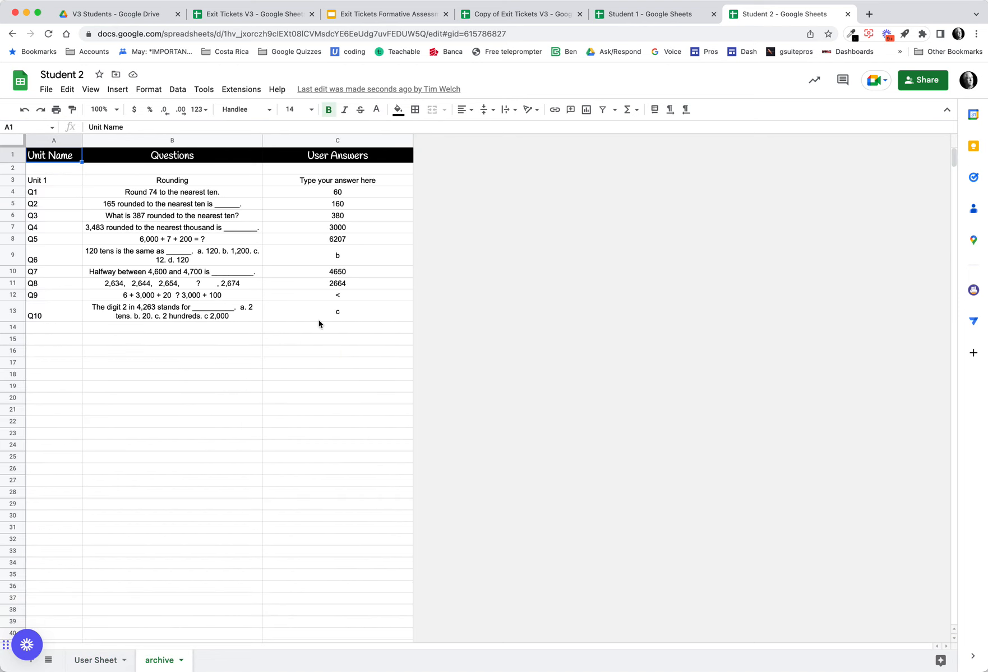
left_click(104, 657)
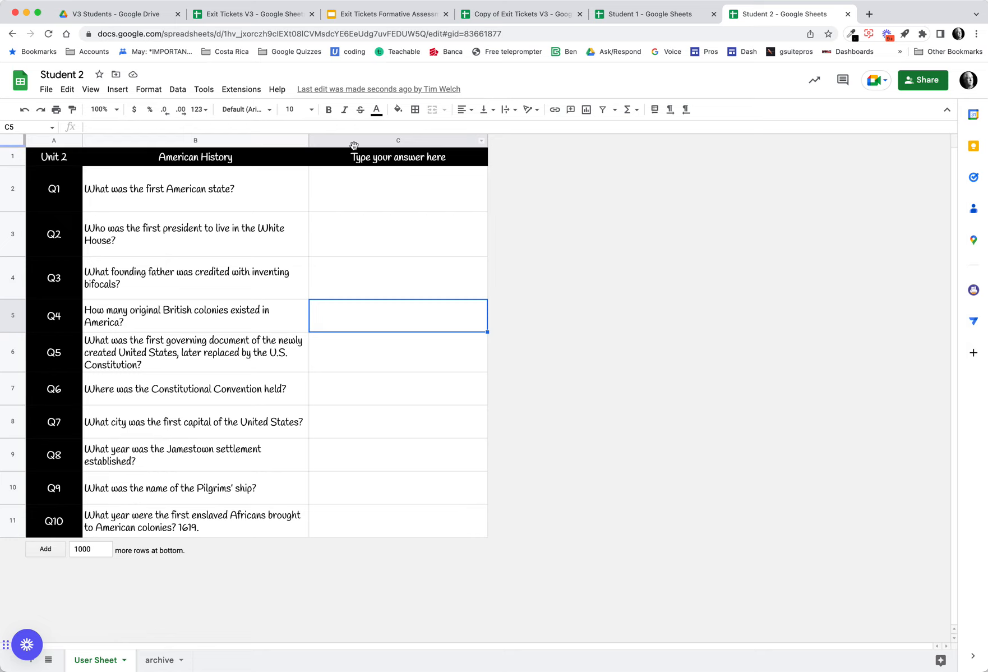
- Run Get Student Answers on the userinput tab for the Unit 2 test
left_click(540, 15)
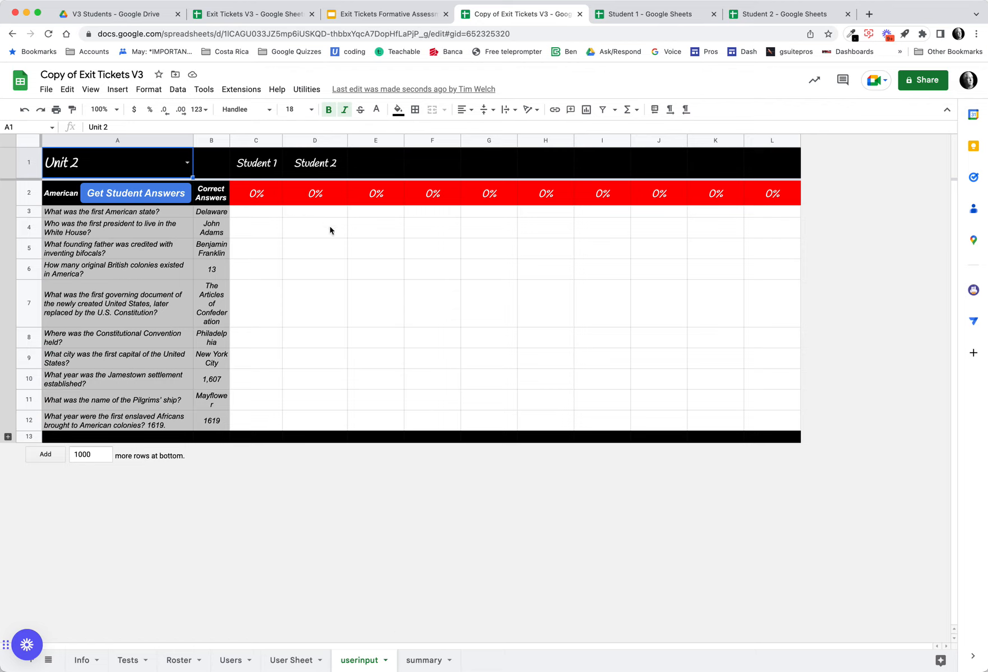
left_click(152, 200)
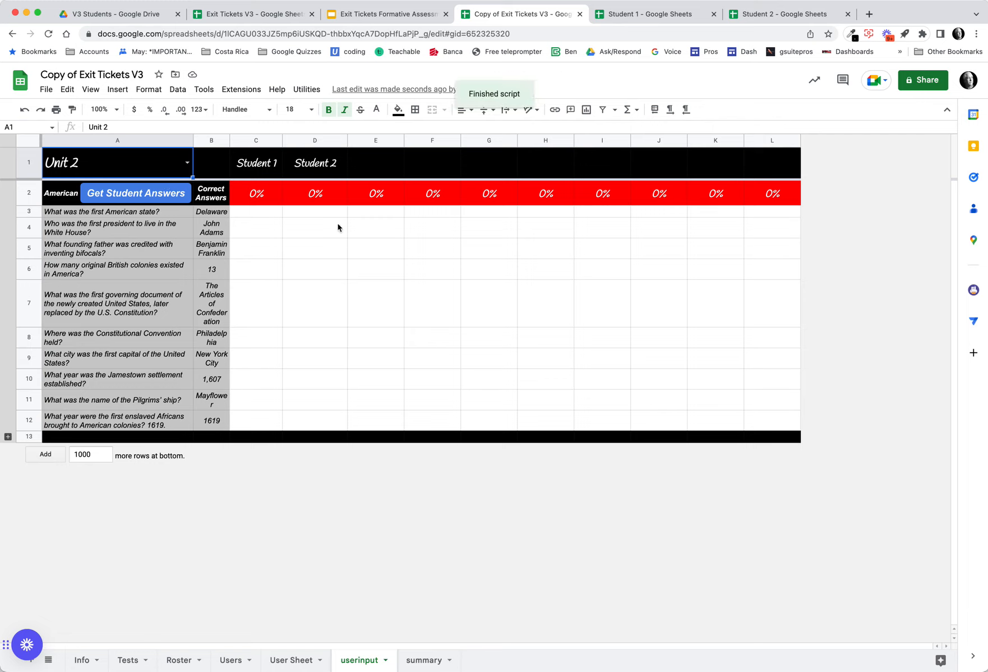
- On the Student 1 User Sheet, answer Q1 with Delaware
left_click(673, 14)
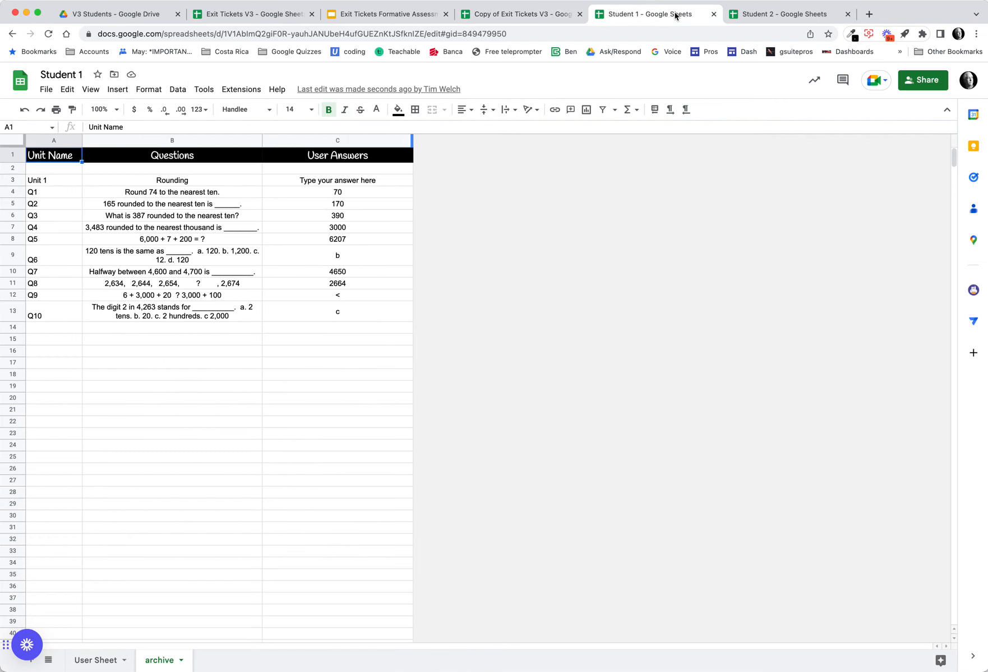
left_click(91, 656)
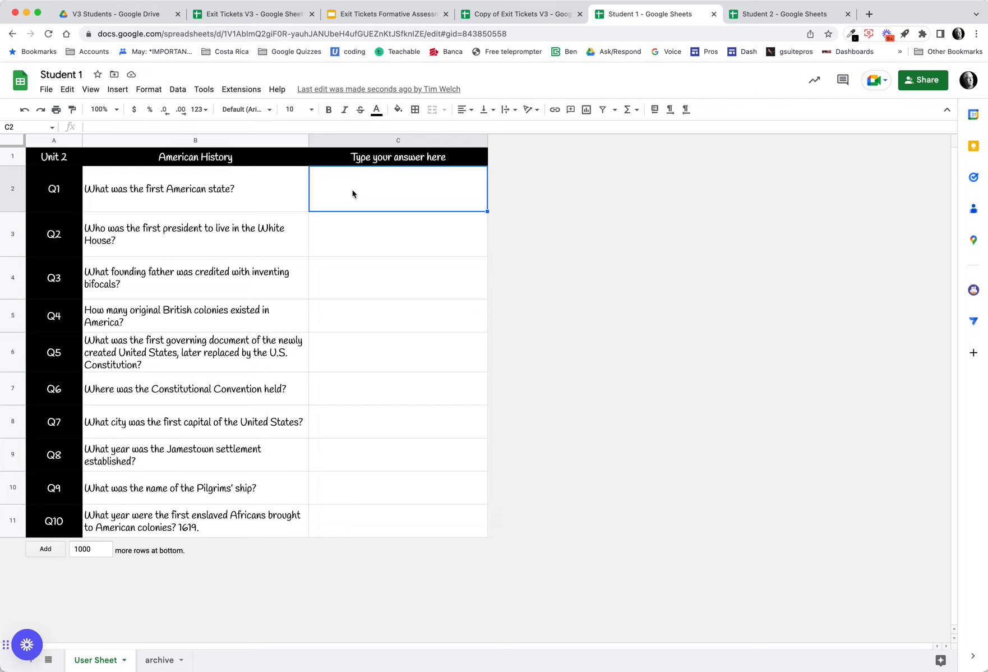
type("Delawa")
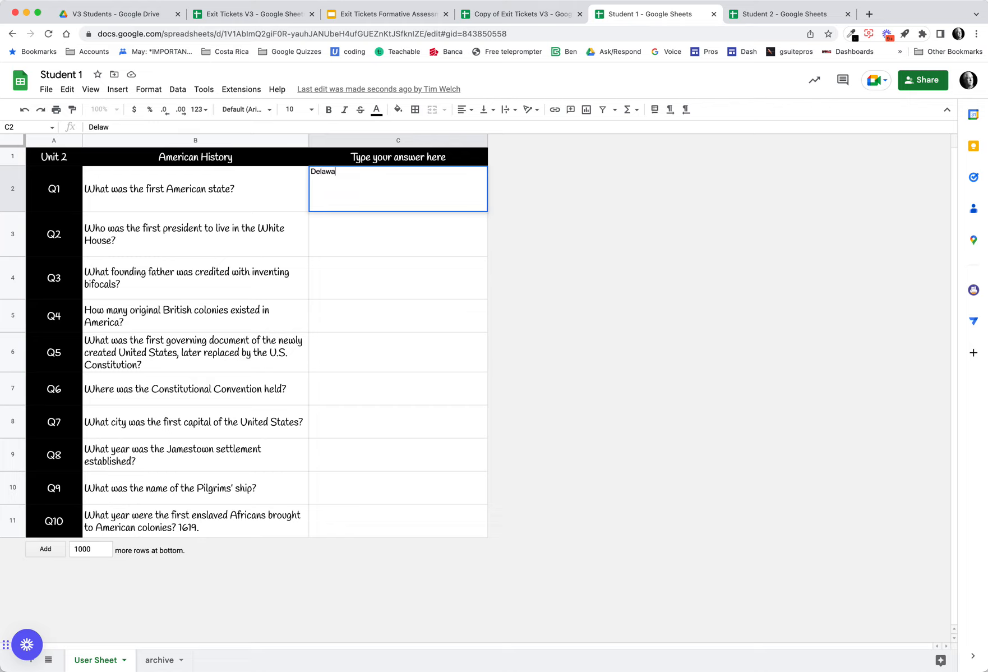
type("re")
key("Return")
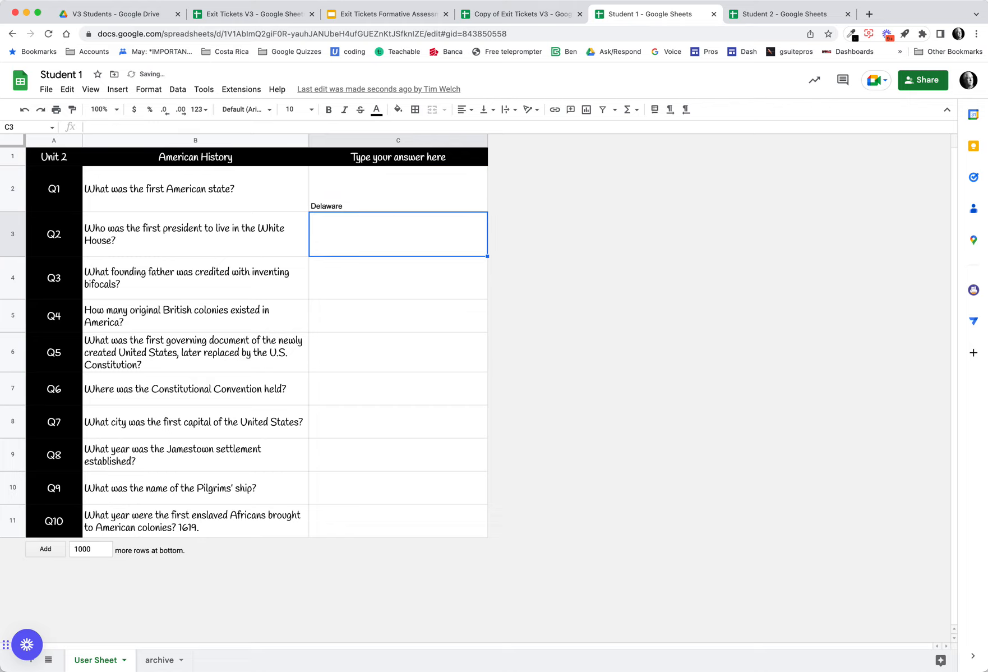
- Run Get Student Answers again on the userinput tab to pull in the new answer
left_click(554, 17)
left_click(147, 198)
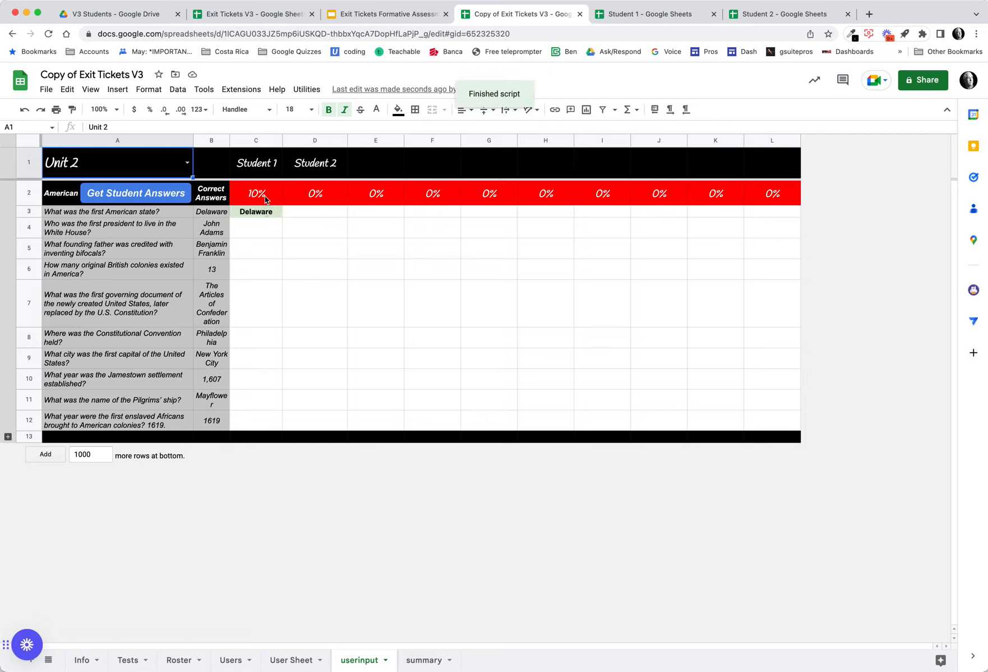
- Run Backup Last Test on the summary tab to archive the Unit 2 results
left_click(782, 14)
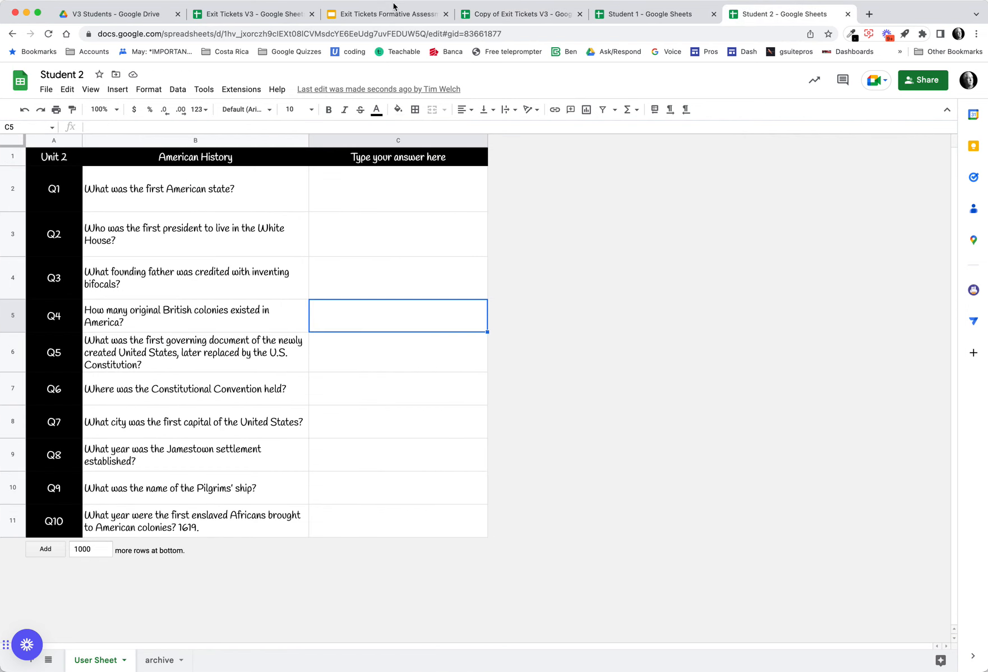
left_click(375, 17)
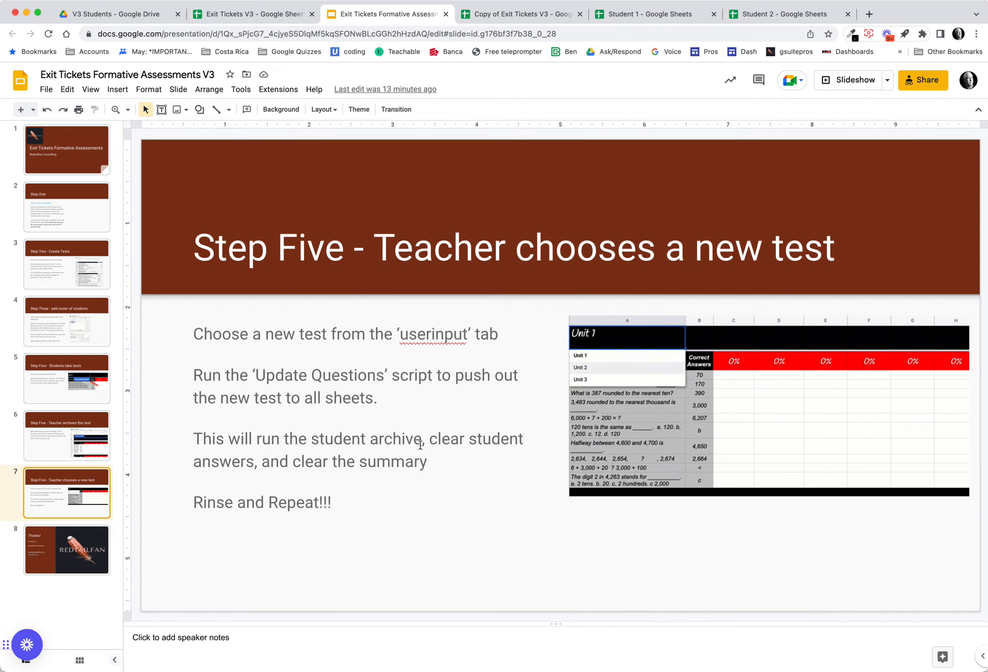
left_click(516, 15)
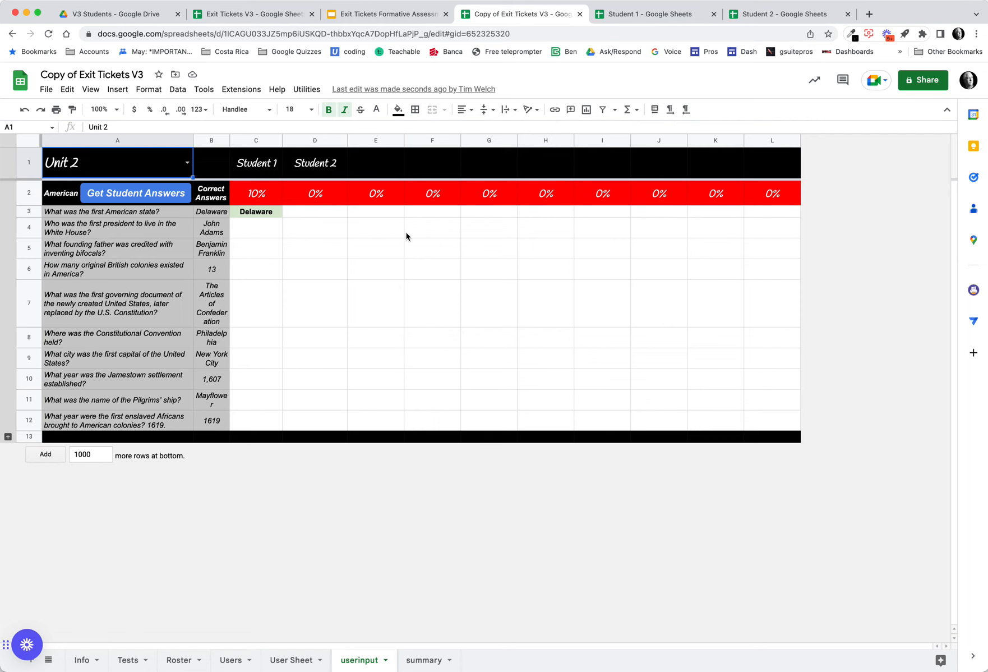
left_click(427, 665)
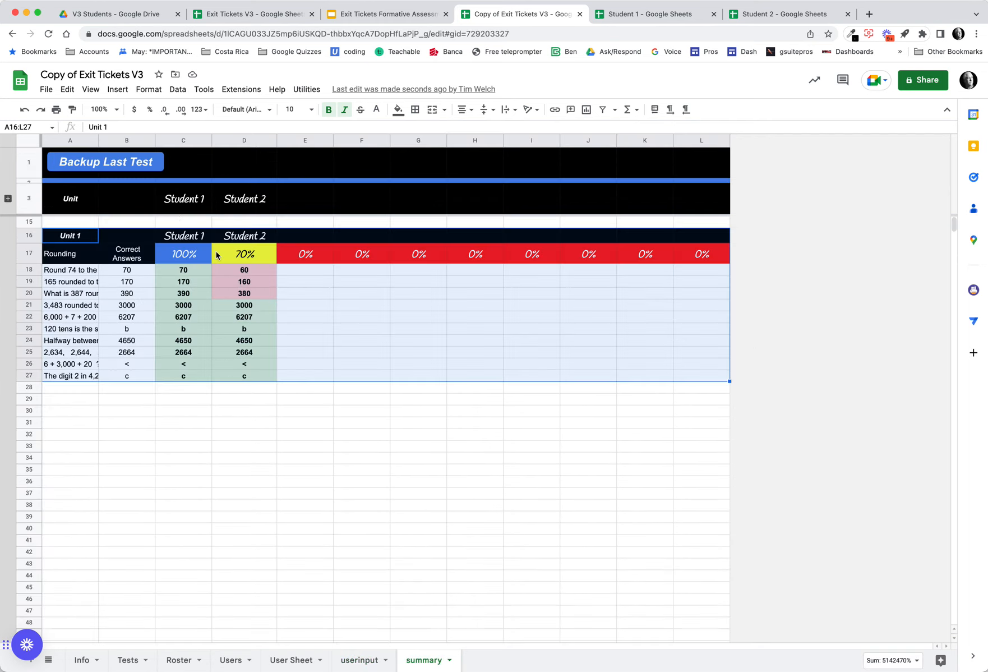
left_click(119, 161)
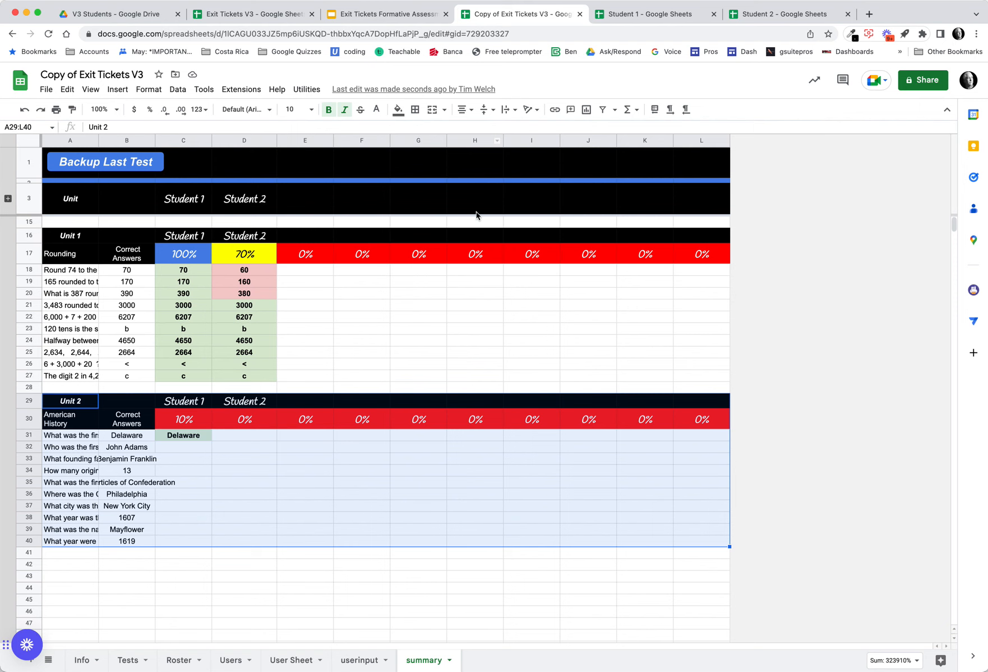
- Go to the final Thanks slide of the instruction presentation
left_click(399, 14)
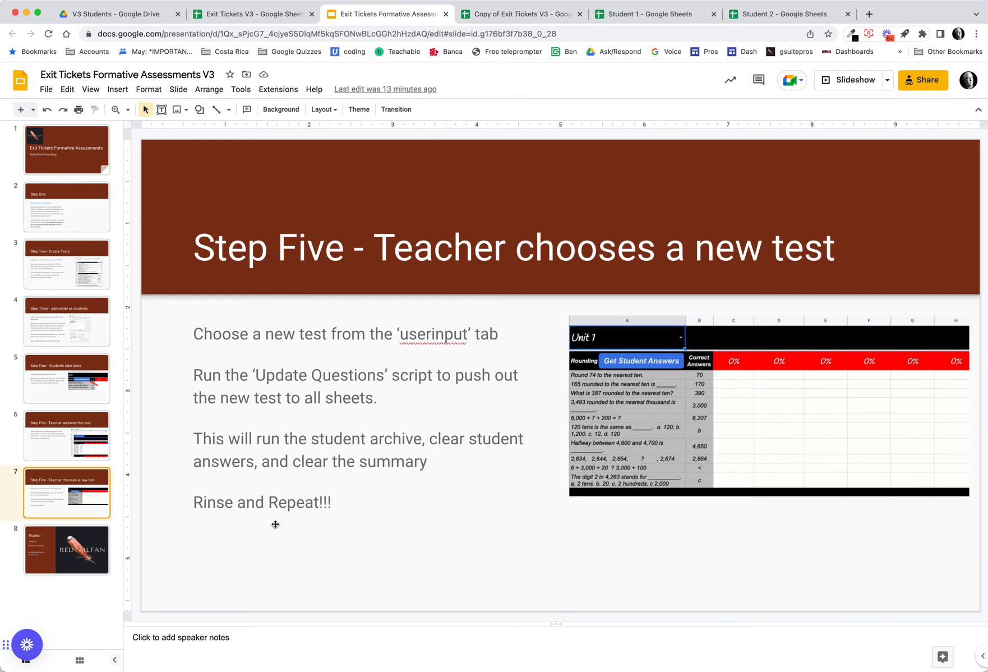
left_click(65, 548)
key("Up")
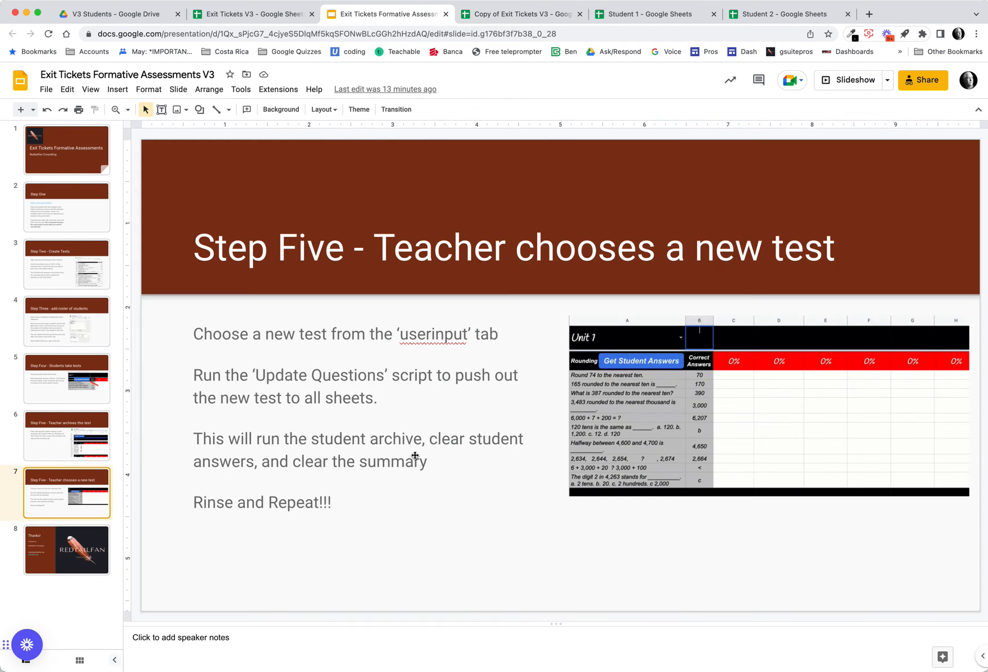
left_click(68, 547)
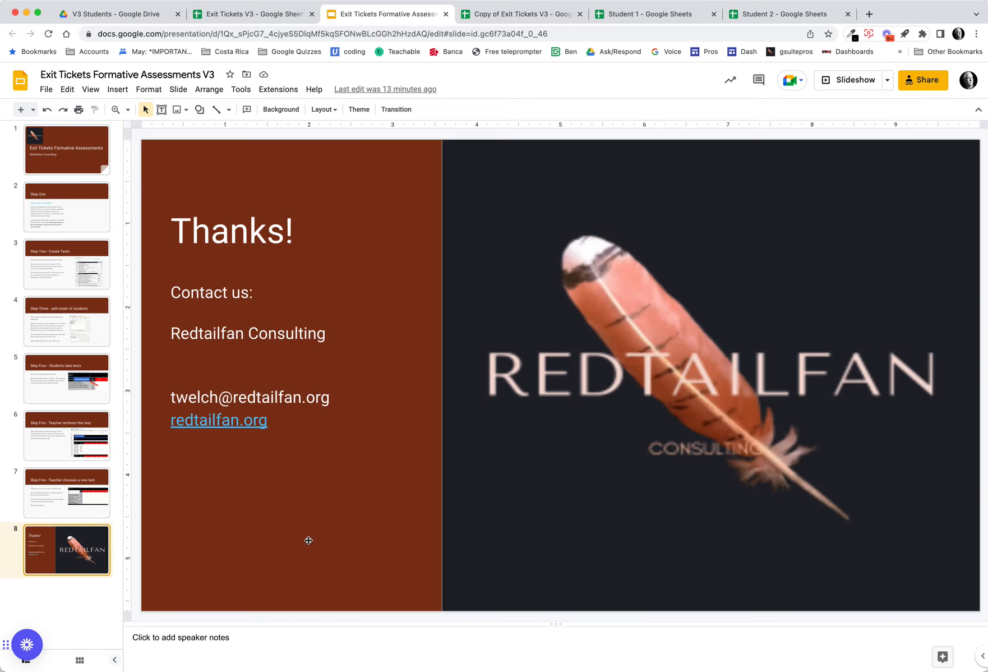